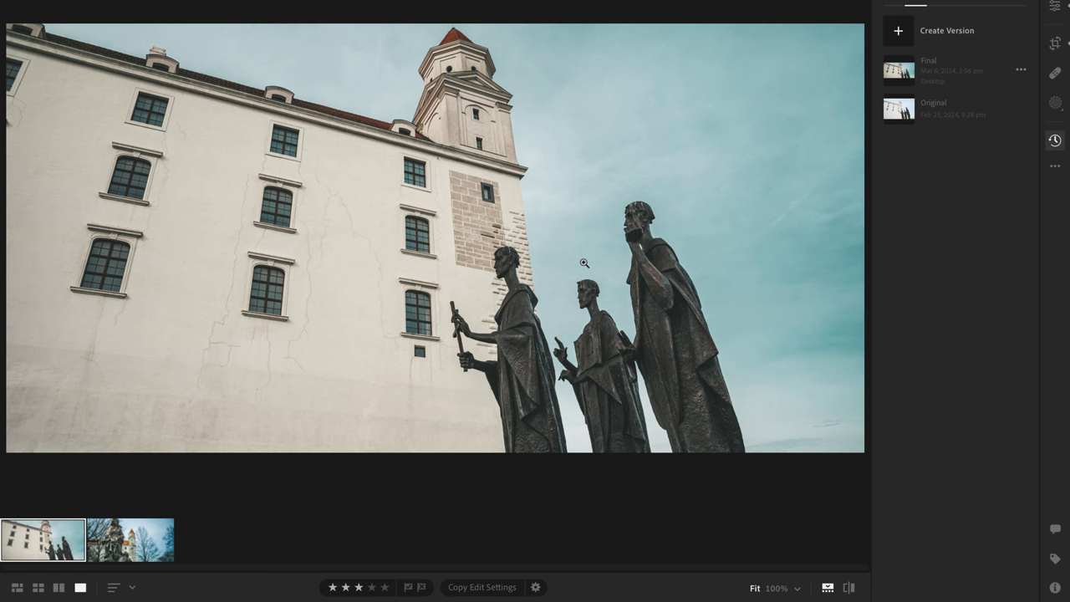
# Switch the castle-and-statues photo to its Original version, zoomed in on a statue's face.
pyautogui.click(584, 263)
pyautogui.moveTo(661, 375); pyautogui.dragTo(545, 264)
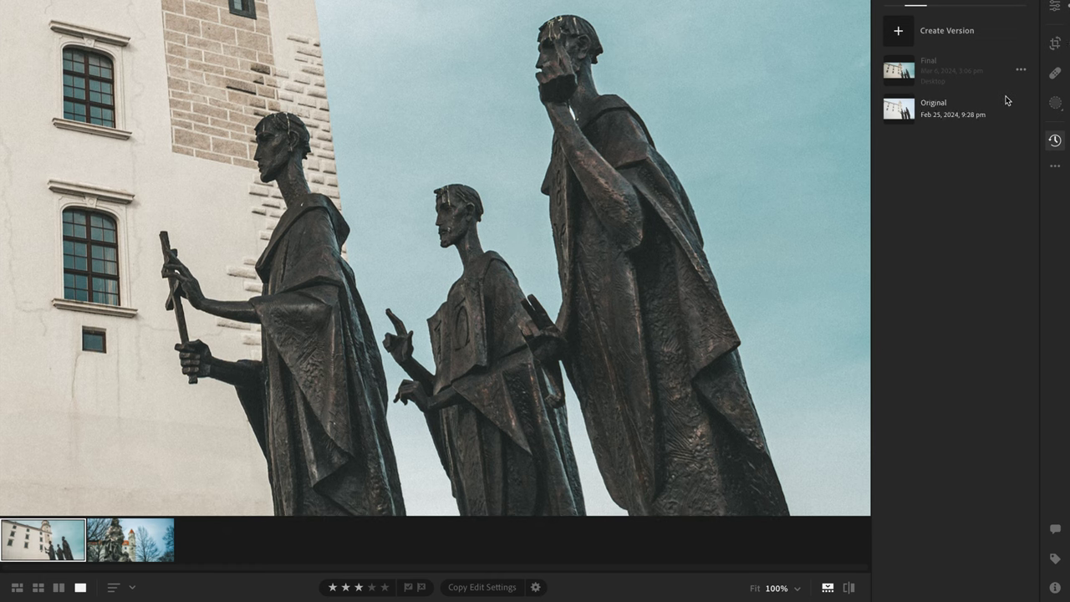
pyautogui.click(900, 111)
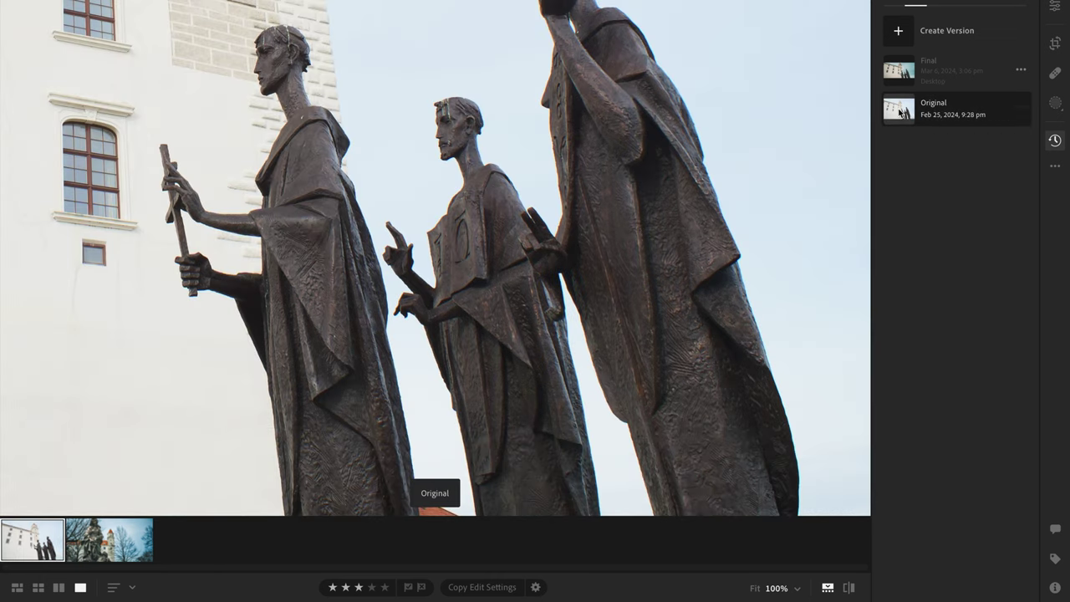
pyautogui.click(492, 177)
pyautogui.moveTo(525, 200); pyautogui.dragTo(434, 402)
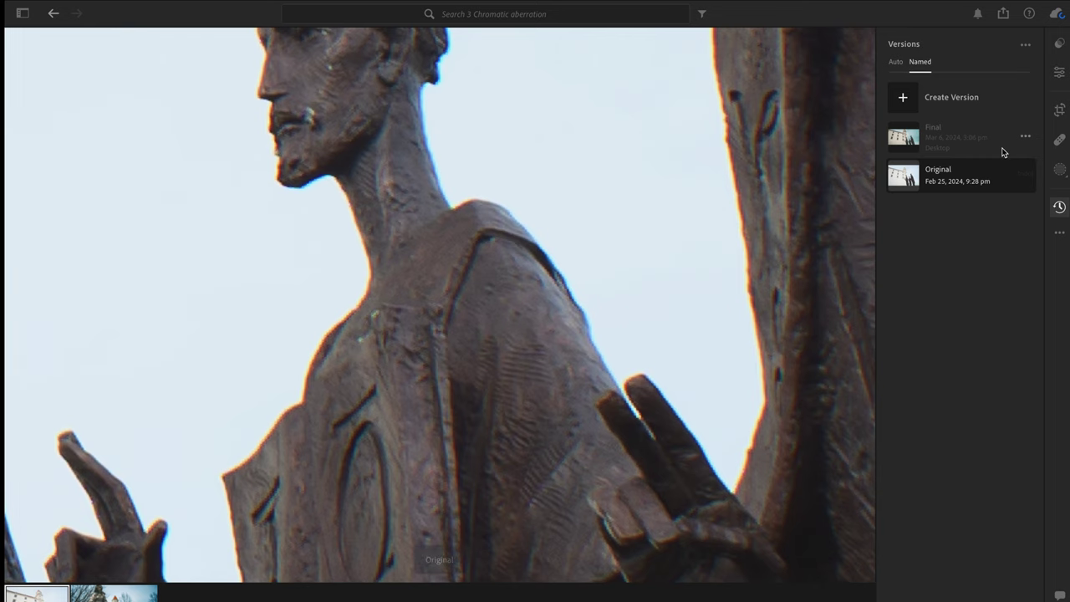
# Lower exposure to -0.89 and raise Clarity to +29.
pyautogui.click(1059, 73)
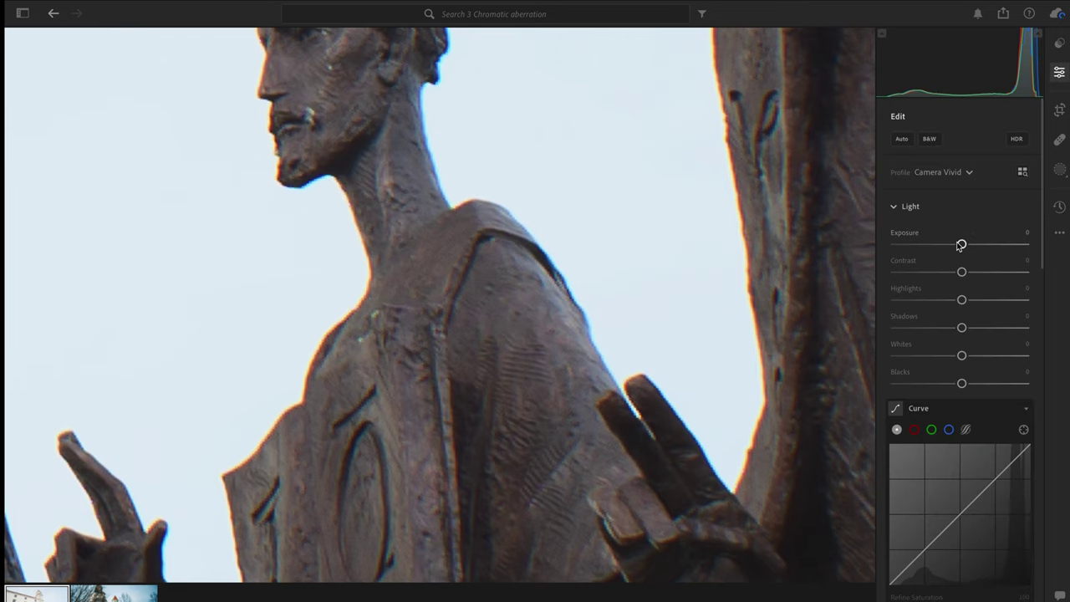
pyautogui.moveTo(961, 244); pyautogui.dragTo(950, 244)
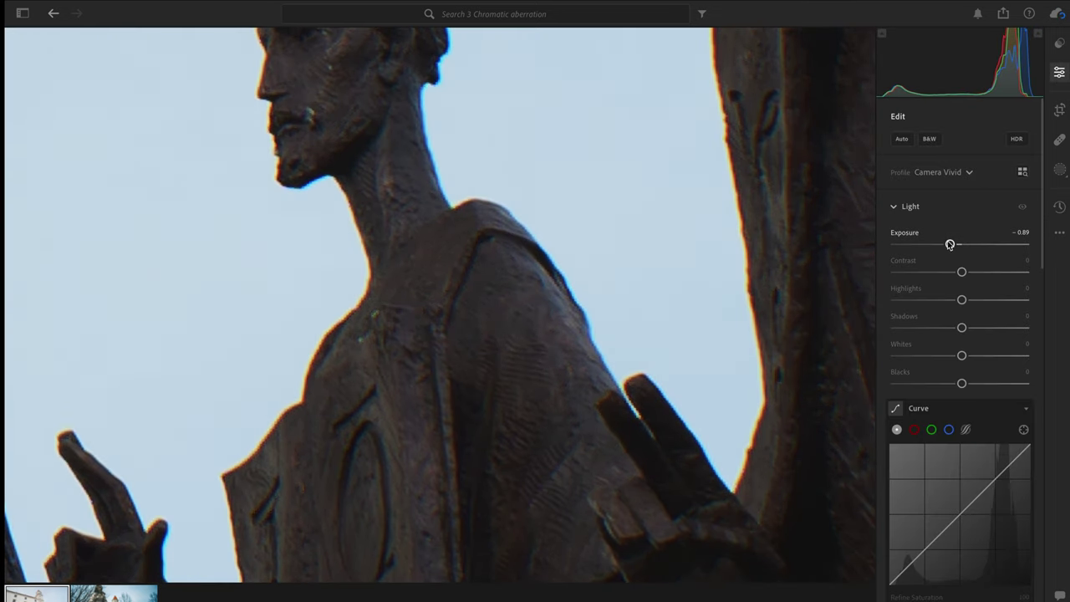
pyautogui.scroll(-1, 948, 334)
pyautogui.scroll(-10, 948, 334)
pyautogui.moveTo(961, 470); pyautogui.dragTo(967, 468)
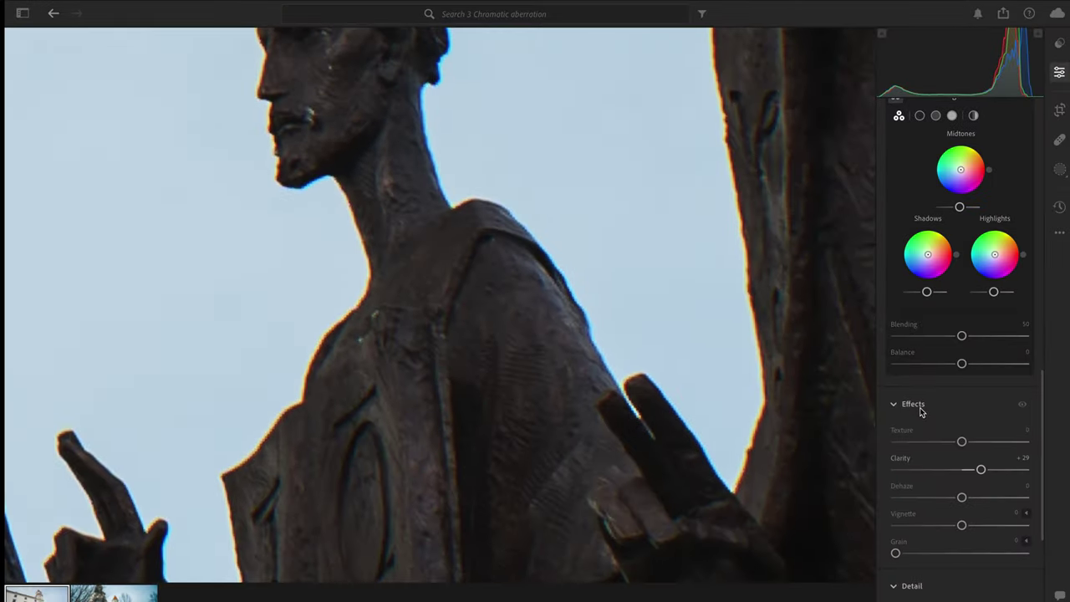
pyautogui.scroll(-8, 888, 406)
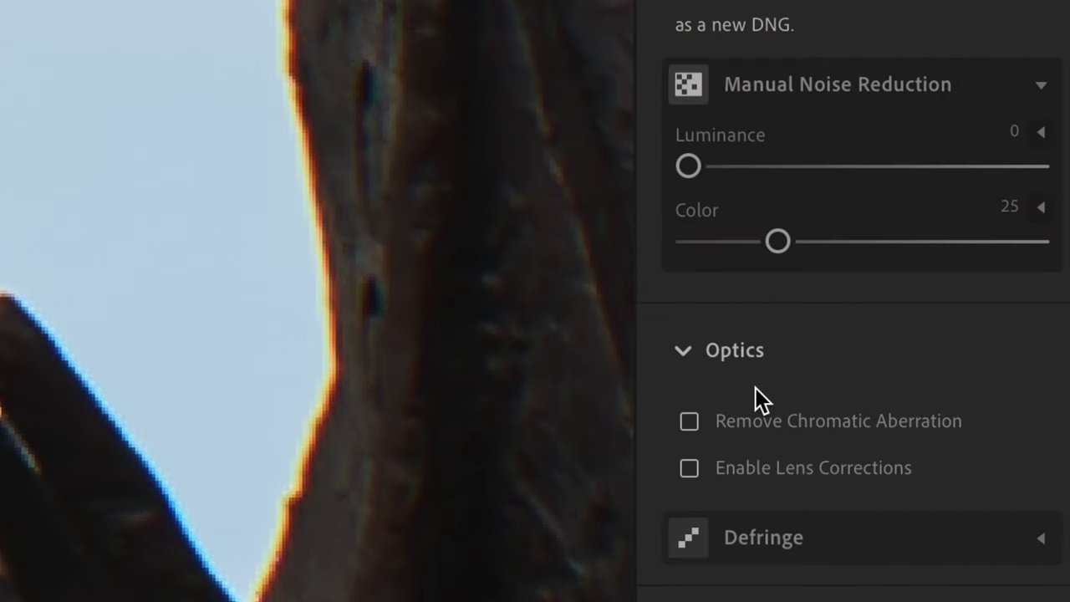
# Enable Remove Chromatic Aberration, toggling it off and back on to compare the statue's edges.
pyautogui.click(753, 416)
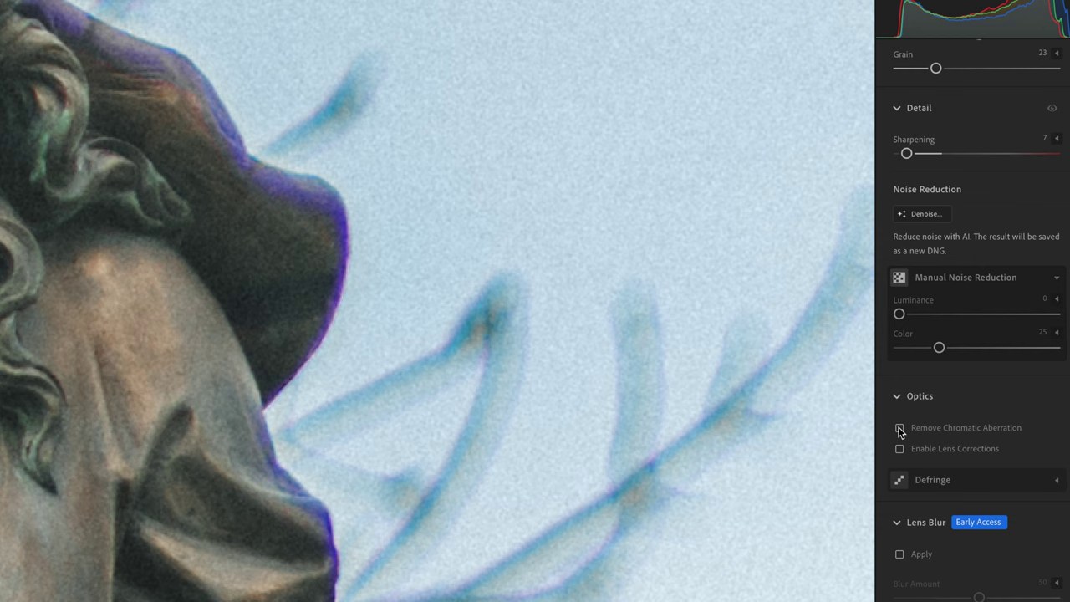
pyautogui.click(900, 430)
pyautogui.click(899, 429)
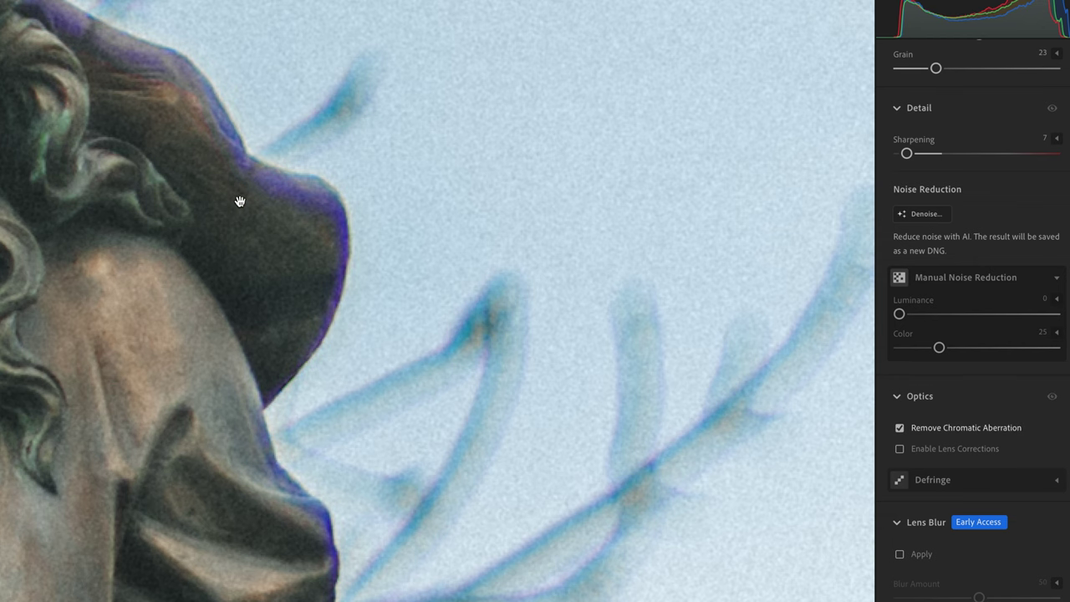
pyautogui.moveTo(240, 201); pyautogui.dragTo(337, 289)
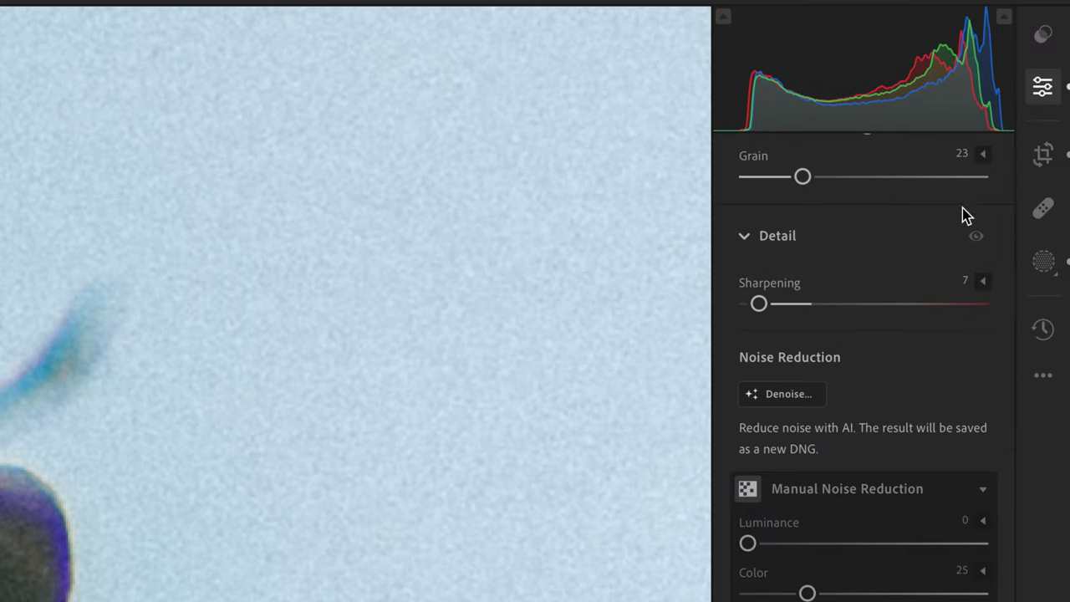
# Add a Color Range Mask 3 on the statue's dark hood edge, Refine 1, exposure -0.76.
pyautogui.click(1042, 264)
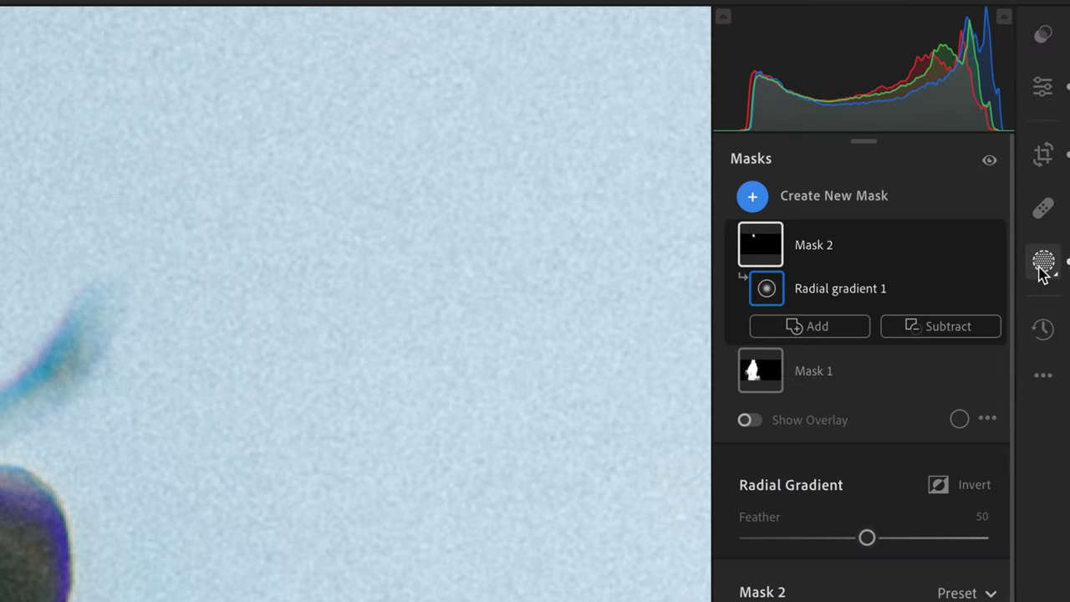
pyautogui.click(754, 202)
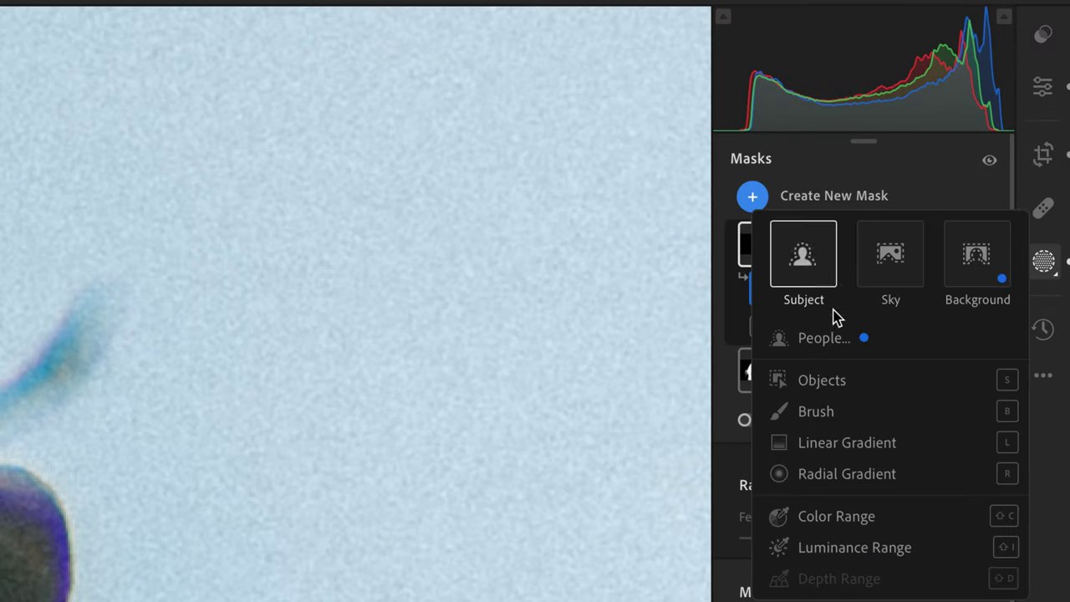
pyautogui.click(857, 516)
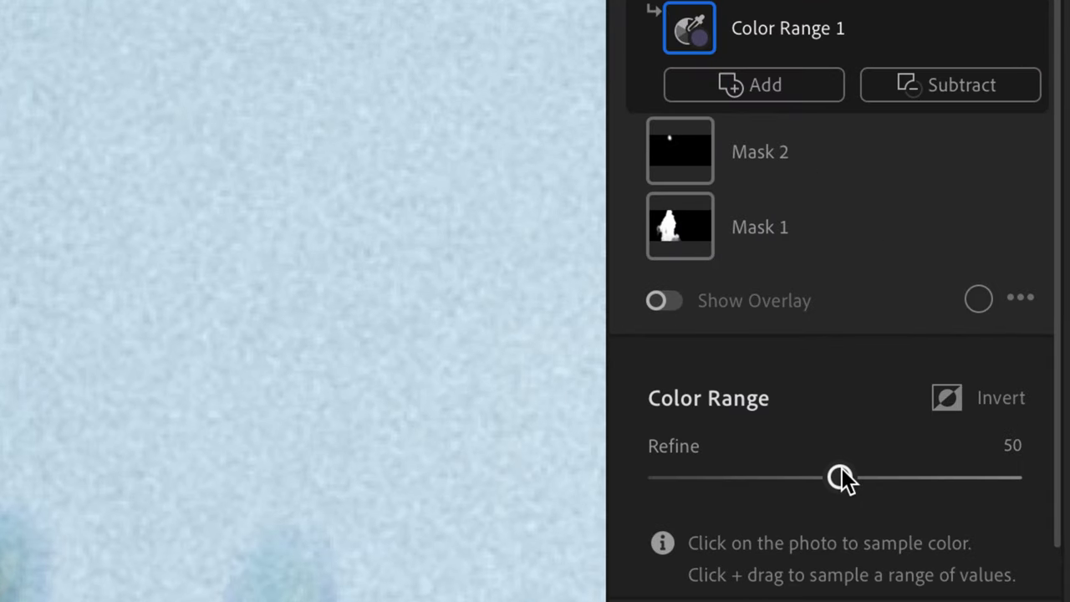
pyautogui.moveTo(961, 351); pyautogui.dragTo(939, 350)
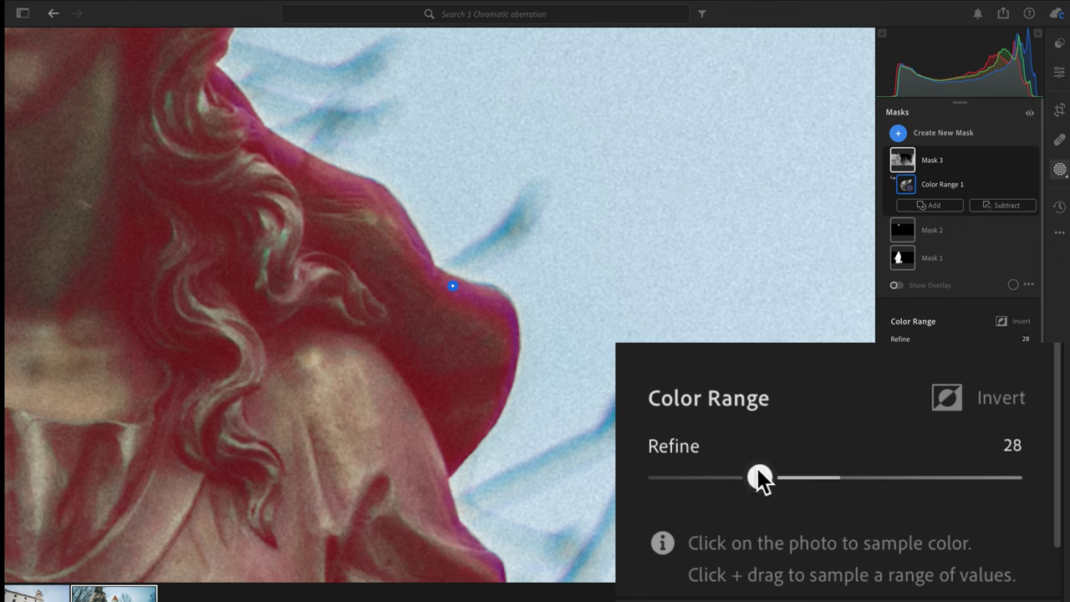
pyautogui.moveTo(729, 474); pyautogui.dragTo(673, 476)
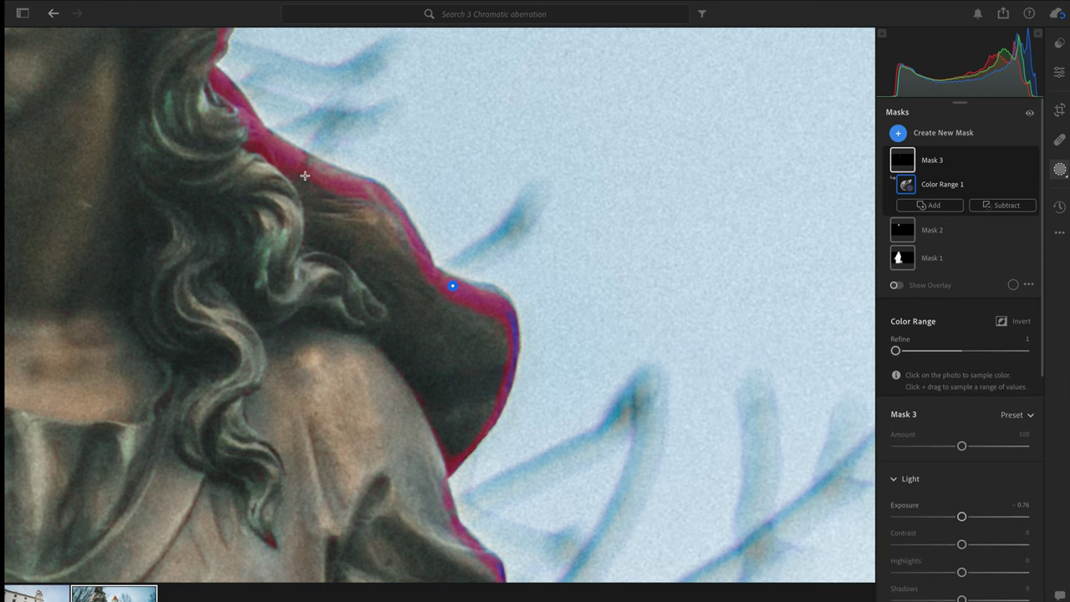
# Inspect the whole statue, then add and delete an empty Subtract Brush on the mask.
pyautogui.moveTo(300, 146); pyautogui.dragTo(541, 342)
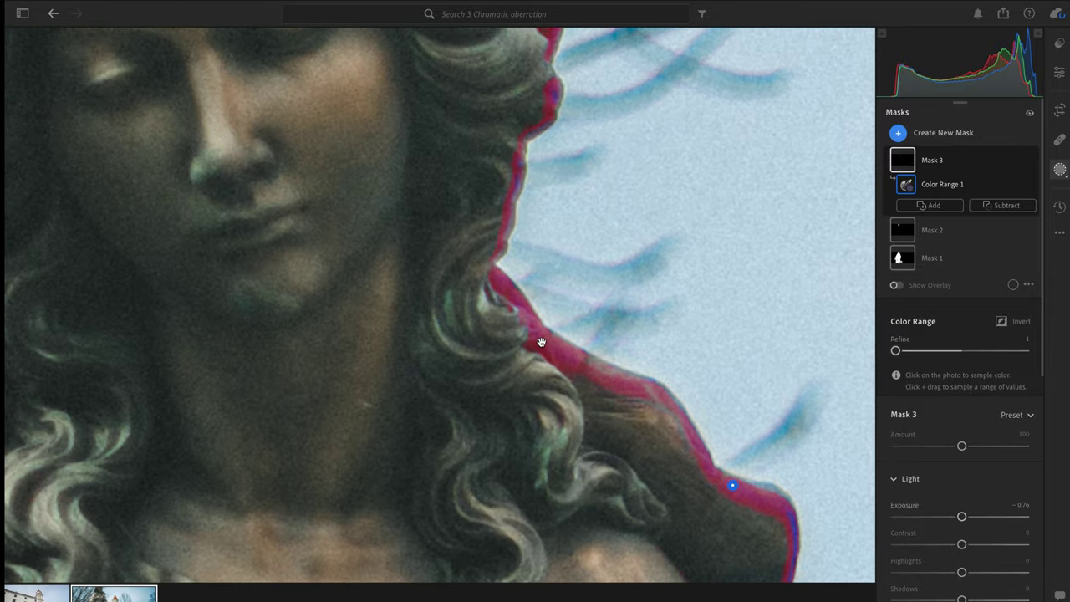
pyautogui.scroll(-5, 540, 341)
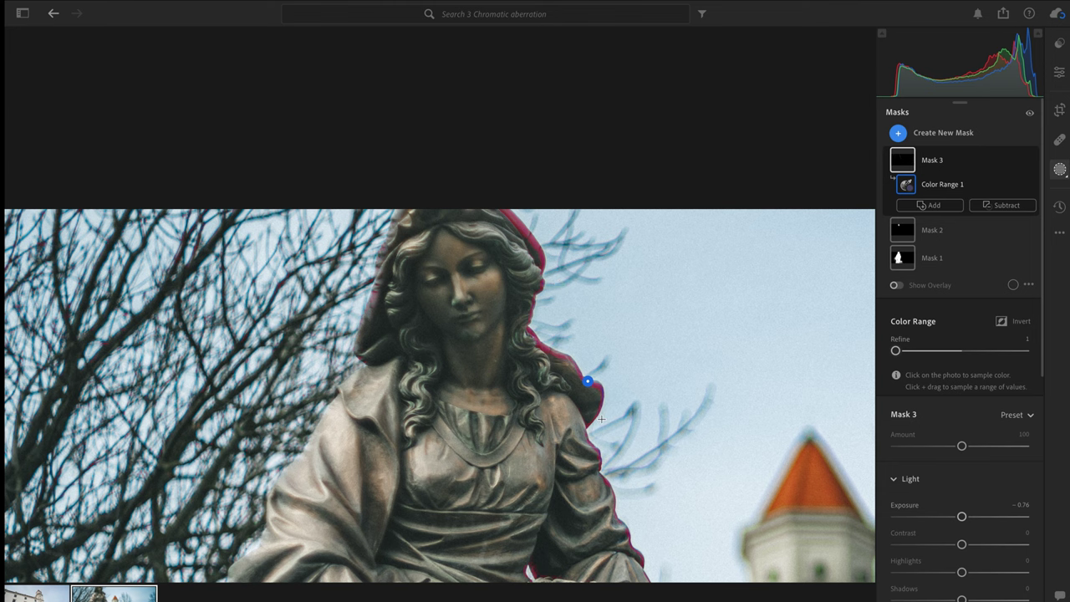
pyautogui.moveTo(560, 396); pyautogui.dragTo(459, 311)
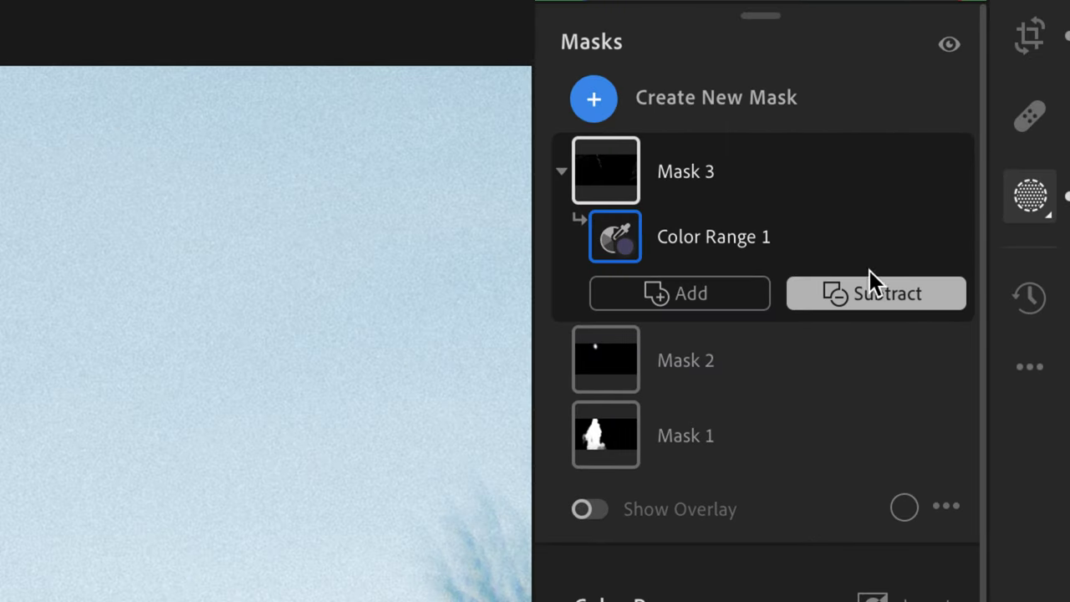
pyautogui.click(873, 285)
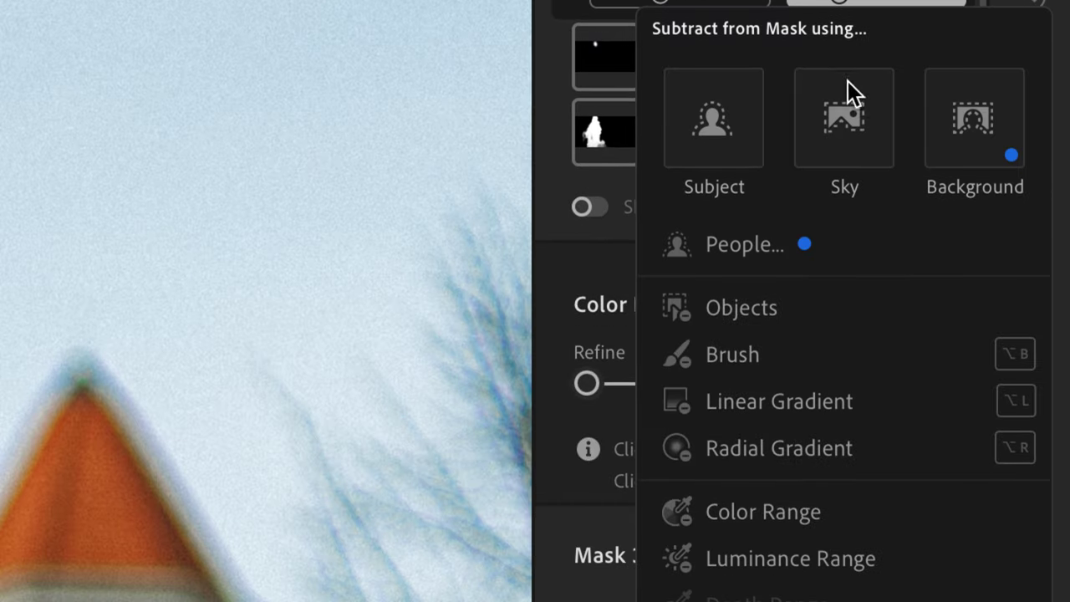
pyautogui.click(758, 356)
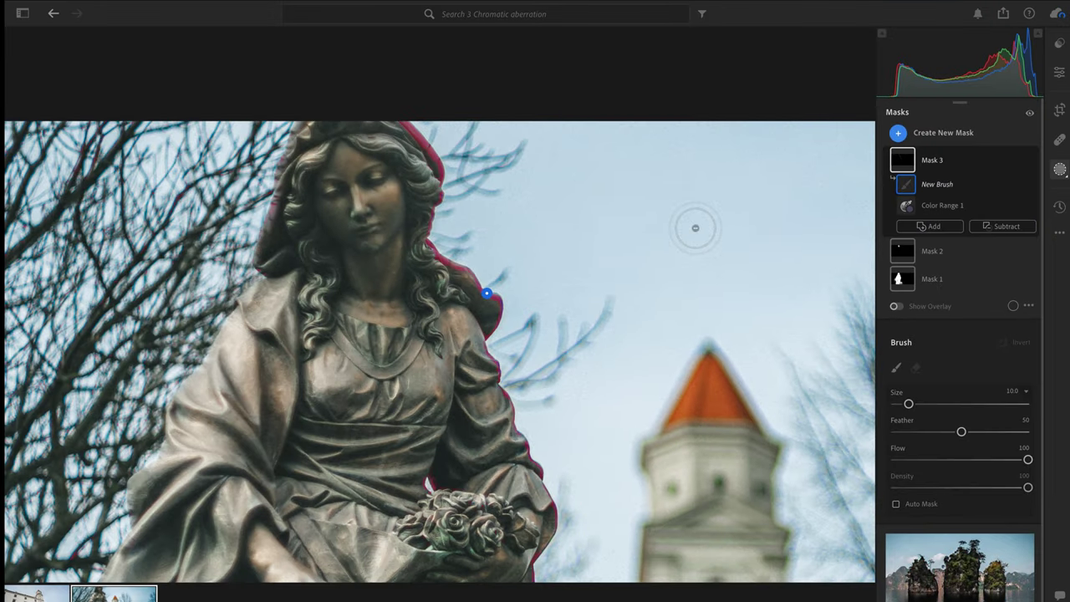
pyautogui.click(919, 206)
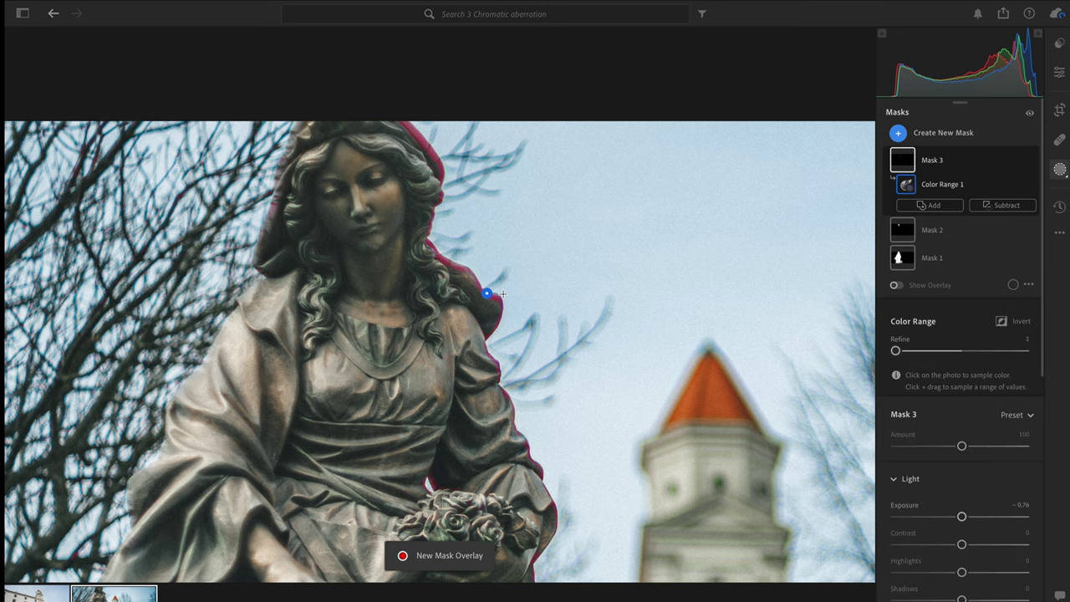
# Set Mask 3's Saturation to -100 and check its coverage with the O overlay.
pyautogui.scroll(5, 502, 293)
pyautogui.moveTo(382, 263); pyautogui.dragTo(452, 387)
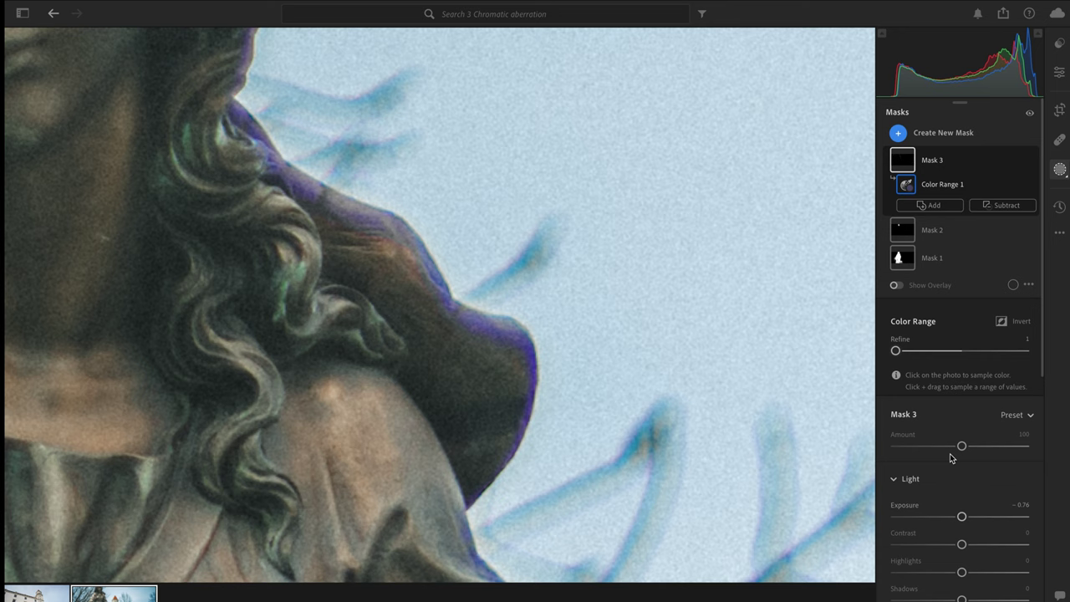
pyautogui.scroll(-10, 949, 453)
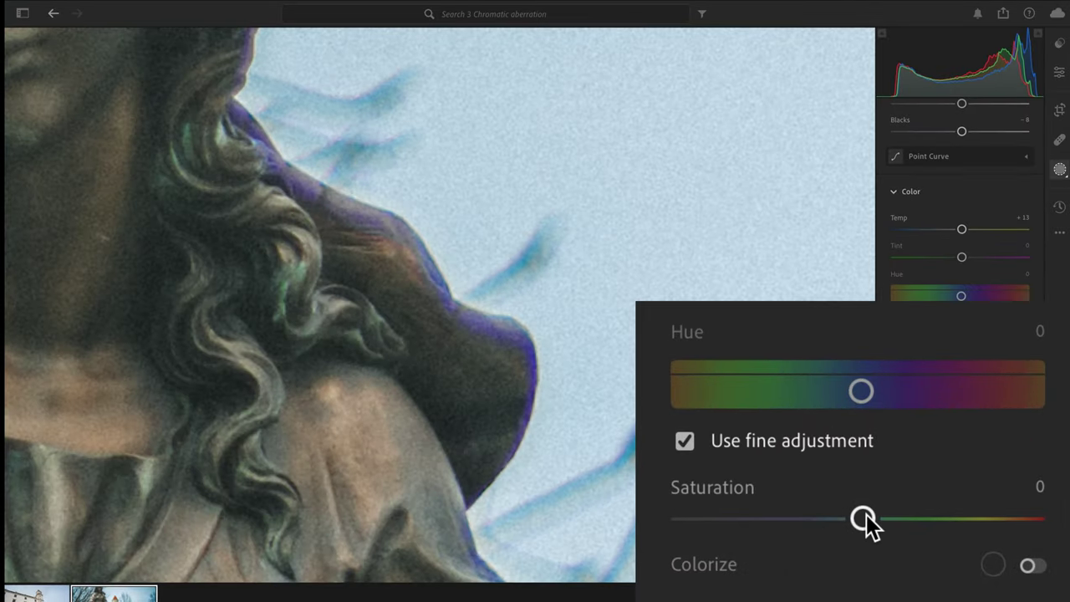
pyautogui.moveTo(866, 515); pyautogui.dragTo(817, 523)
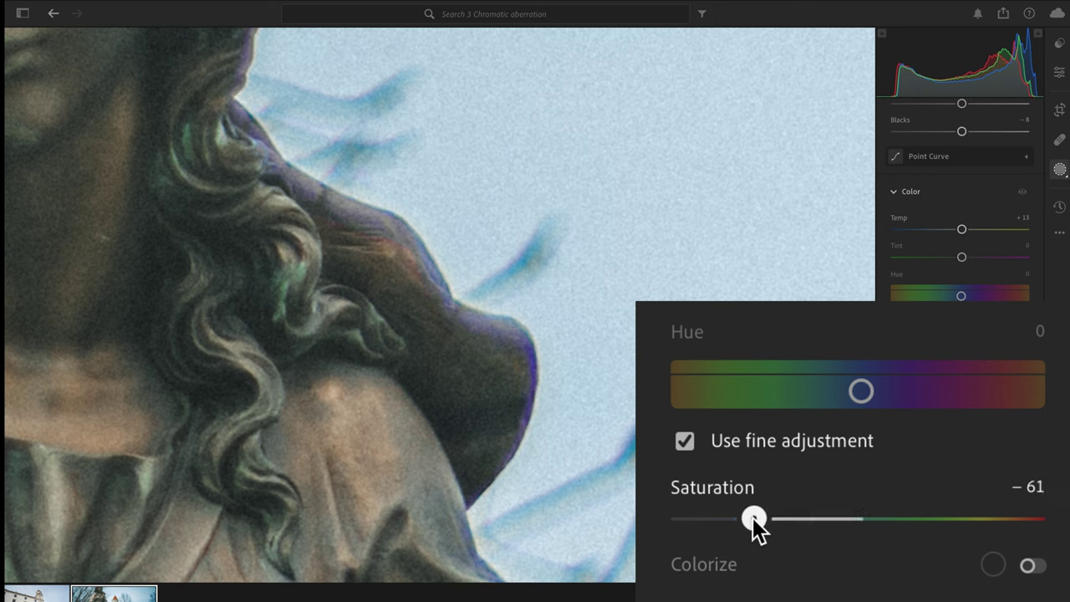
pyautogui.moveTo(692, 519); pyautogui.dragTo(673, 518)
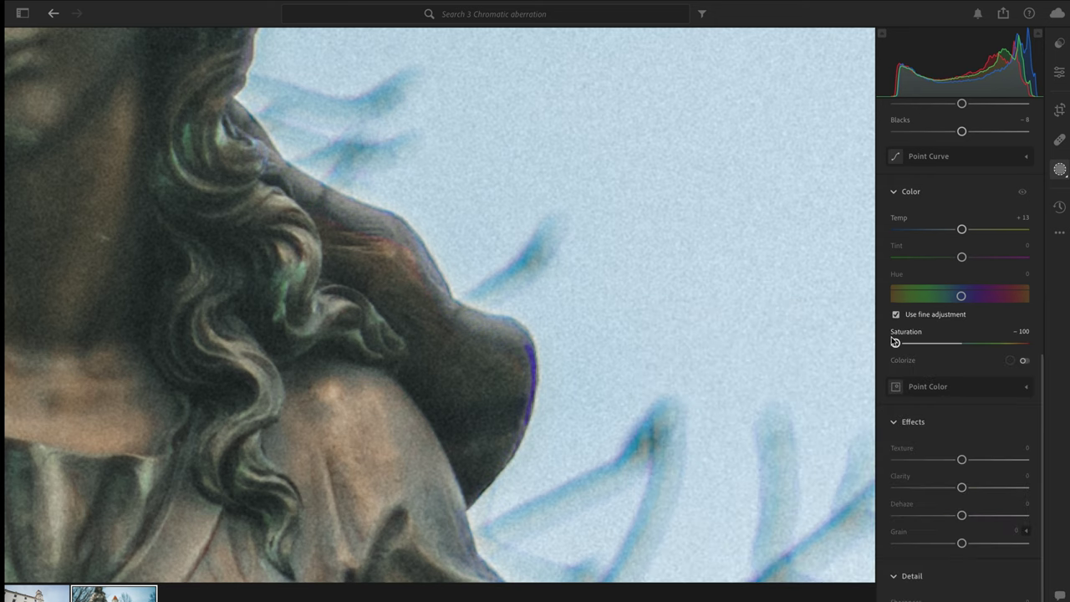
pyautogui.press('o')
pyautogui.scroll(3, 432, 275)
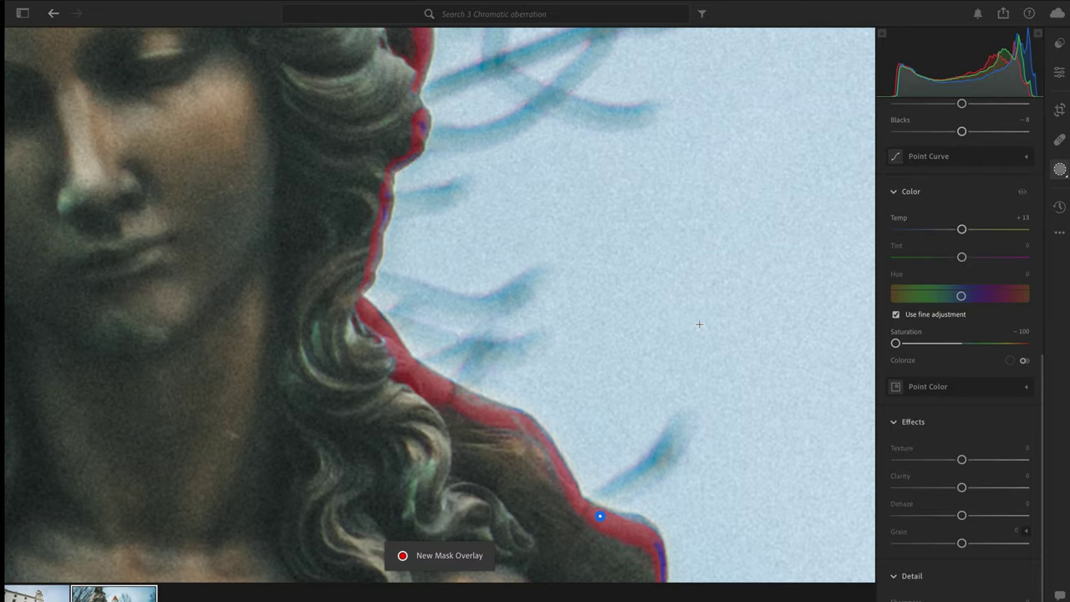
pyautogui.moveTo(910, 335)
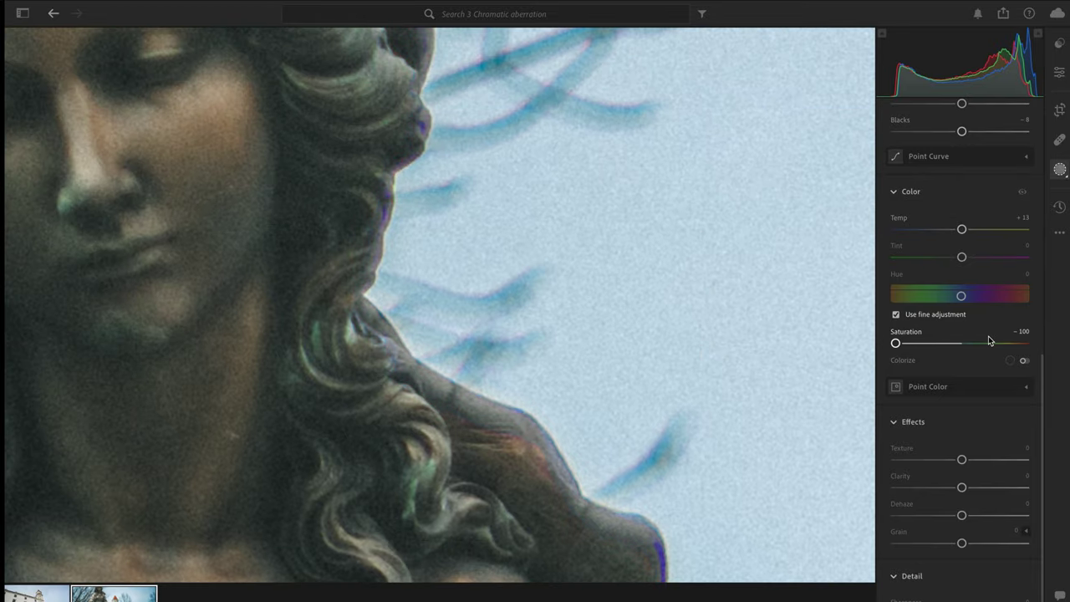
pyautogui.scroll(5, 999, 241)
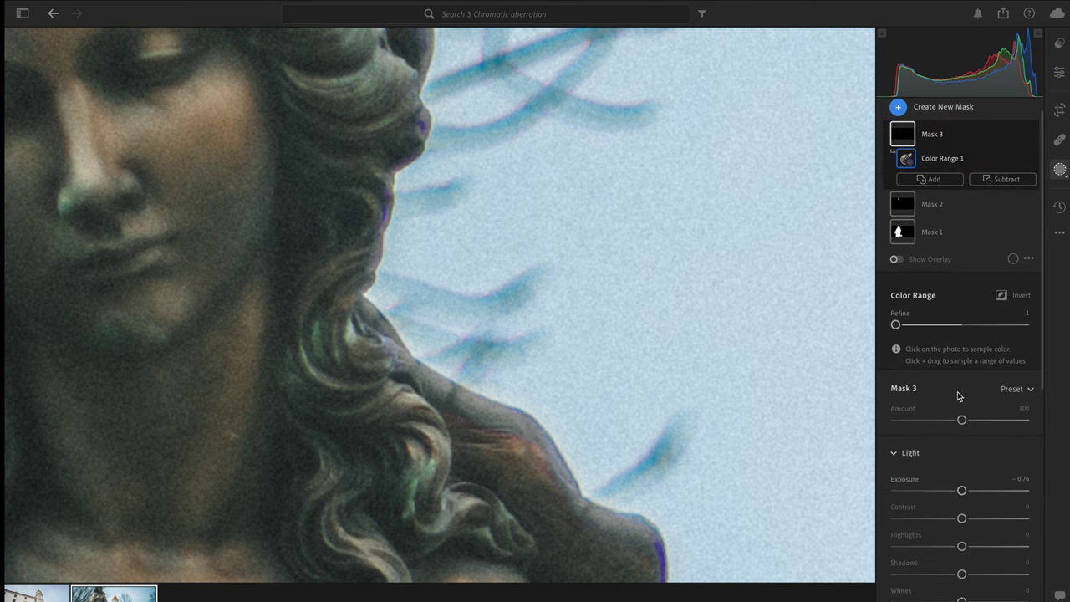
# Ease Mask 3's exposure to -0.64 and widen its Color Range Refine to 15.
pyautogui.click(961, 491)
pyautogui.moveTo(958, 491); pyautogui.dragTo(952, 492)
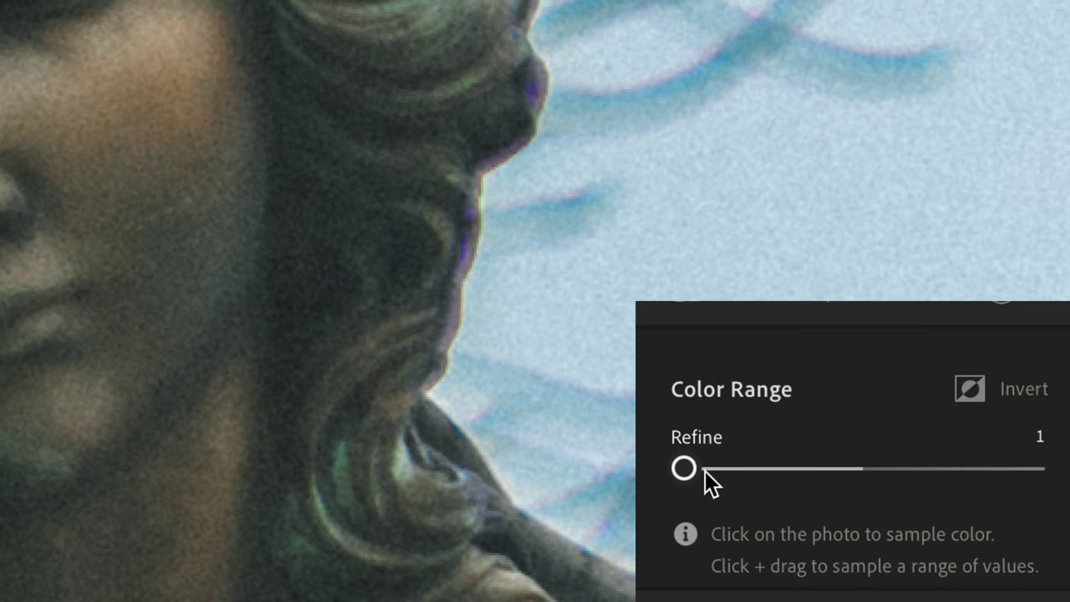
pyautogui.moveTo(685, 467); pyautogui.dragTo(716, 469)
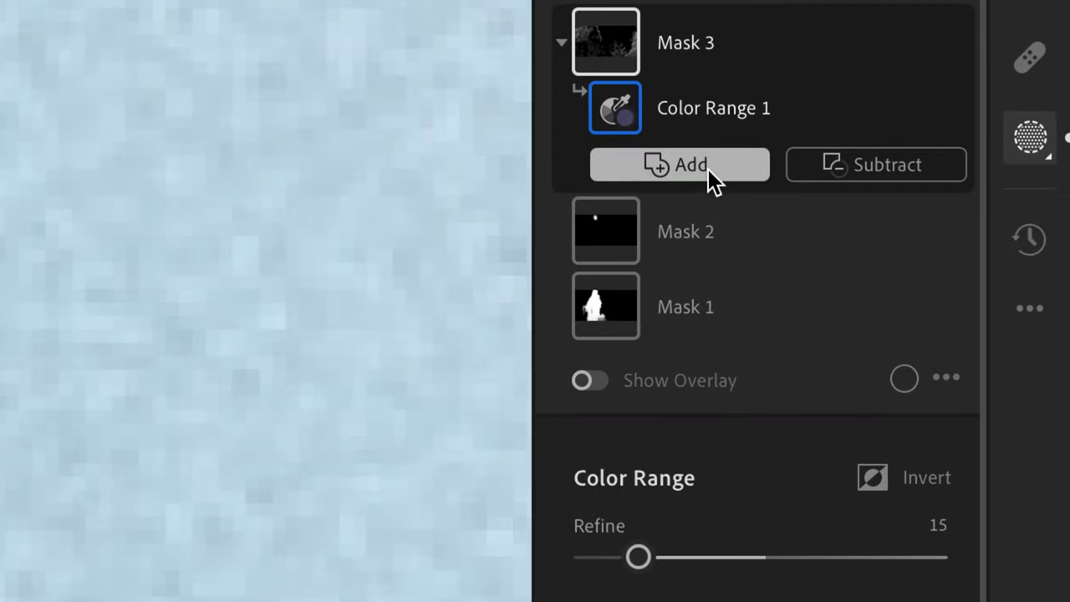
# Choose Add under Color Range 1 to extend the fringe mask.
pyautogui.click(705, 163)
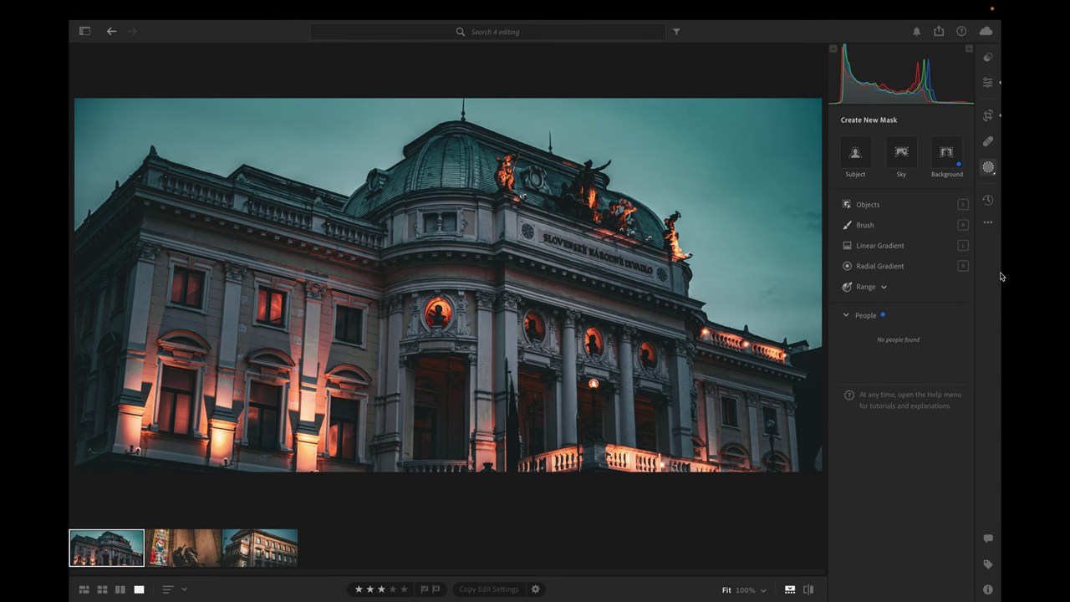
# Revert the theatre photo to its Original version and crop it to 16 x 9.
pyautogui.click(987, 204)
pyautogui.click(851, 174)
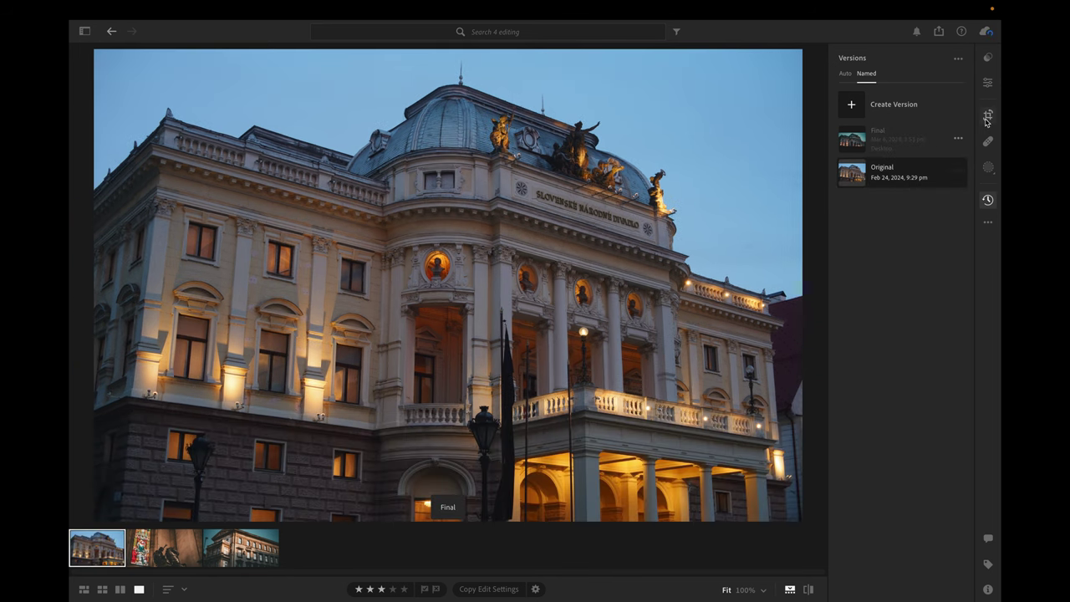
pyautogui.click(987, 117)
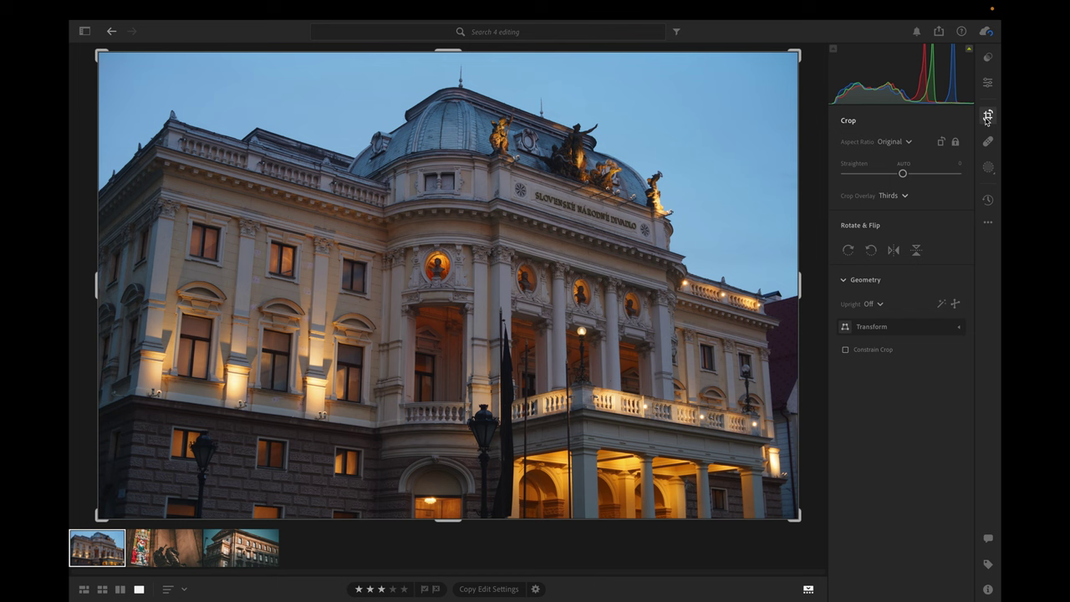
pyautogui.click(900, 144)
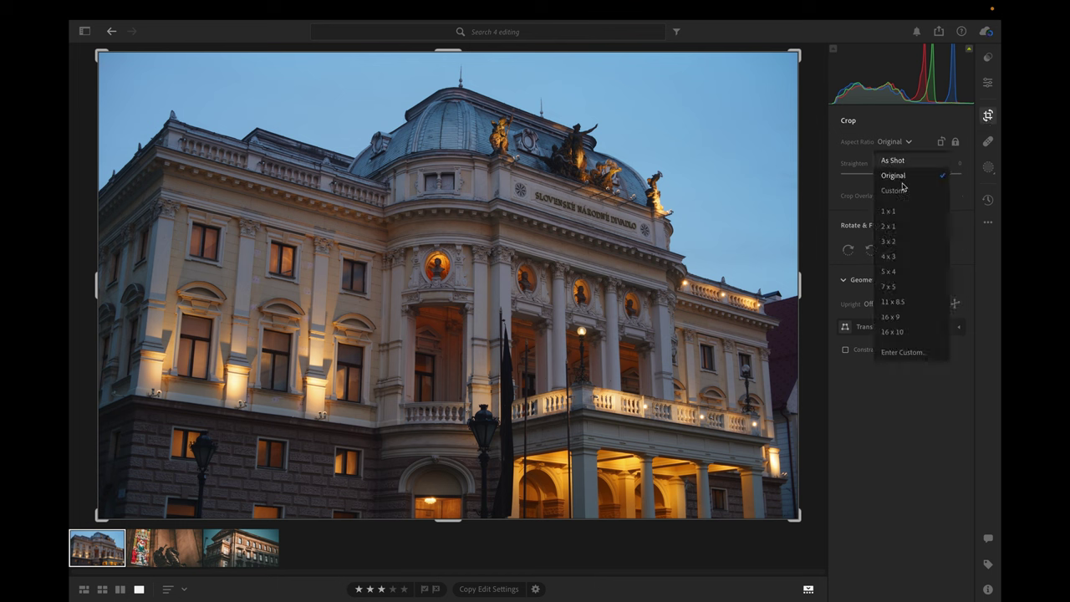
pyautogui.click(892, 316)
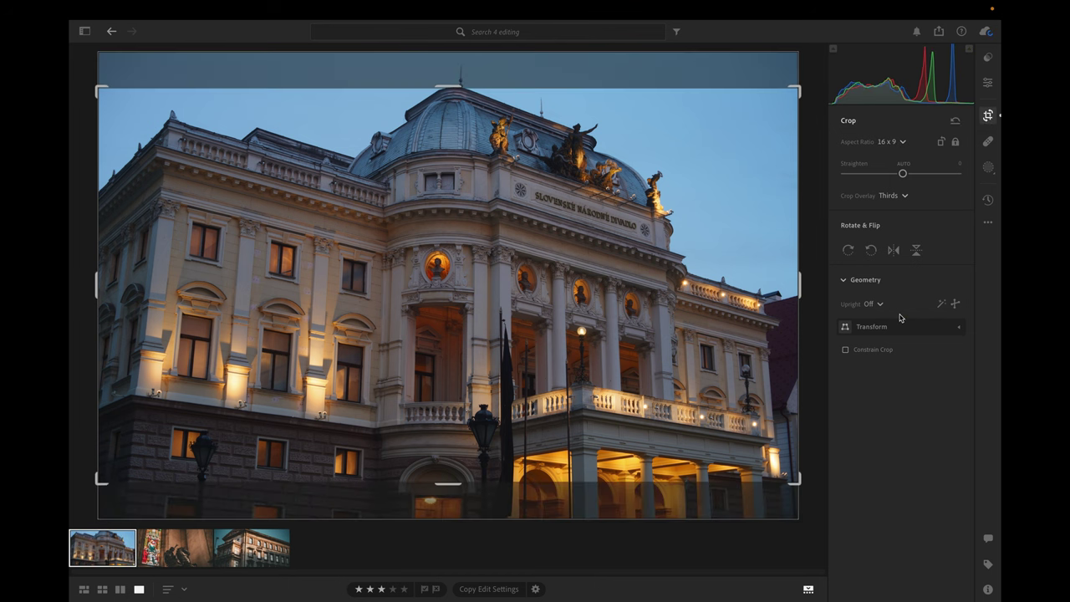
pyautogui.press('e')
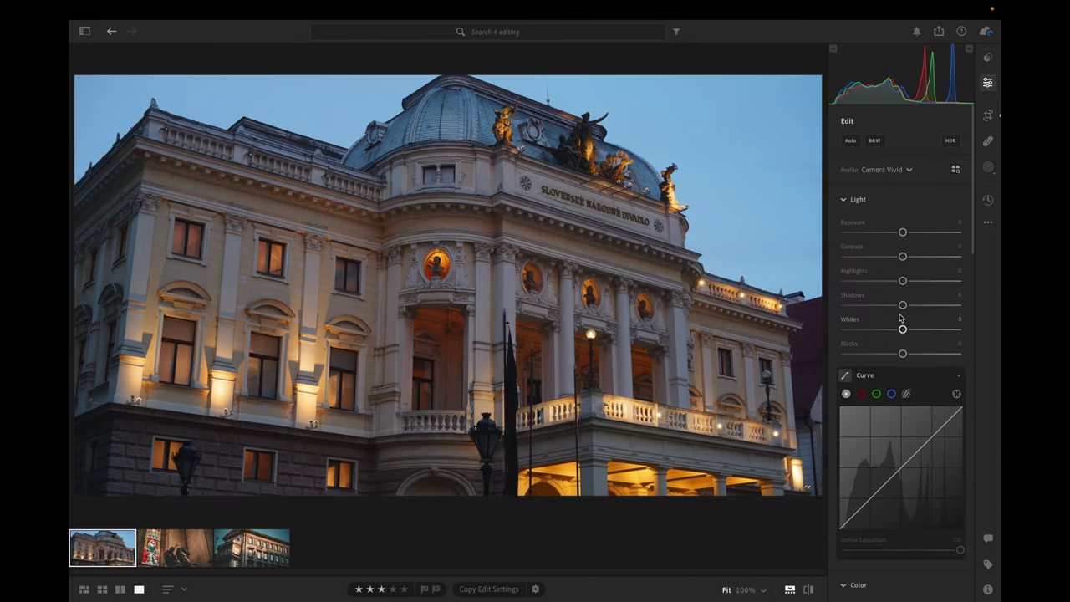
# Change the crop to 2 x 1, shifting the building up within the frame.
pyautogui.click(988, 118)
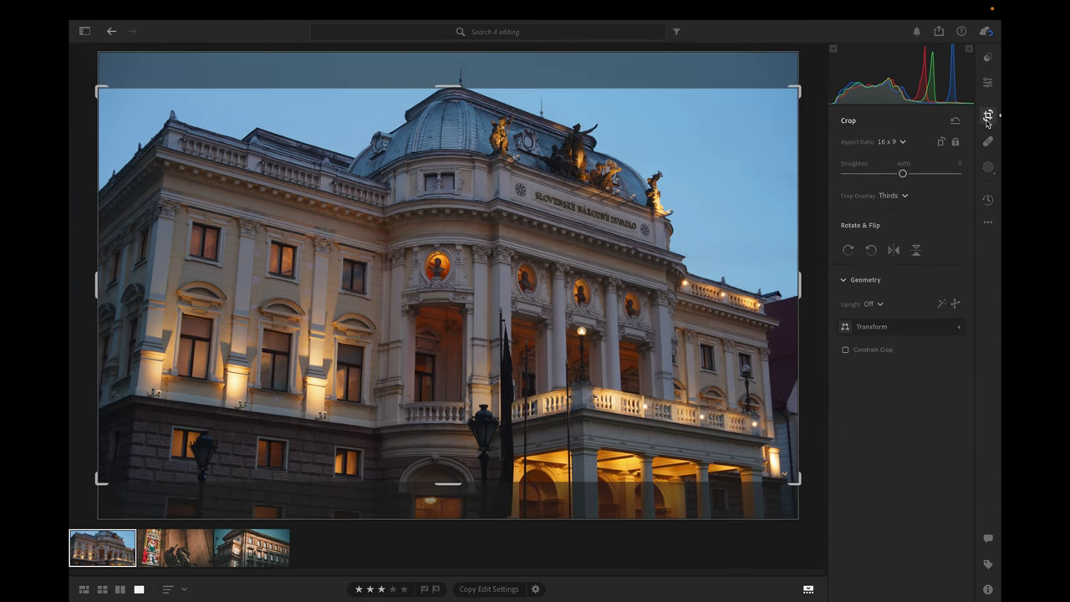
pyautogui.click(891, 142)
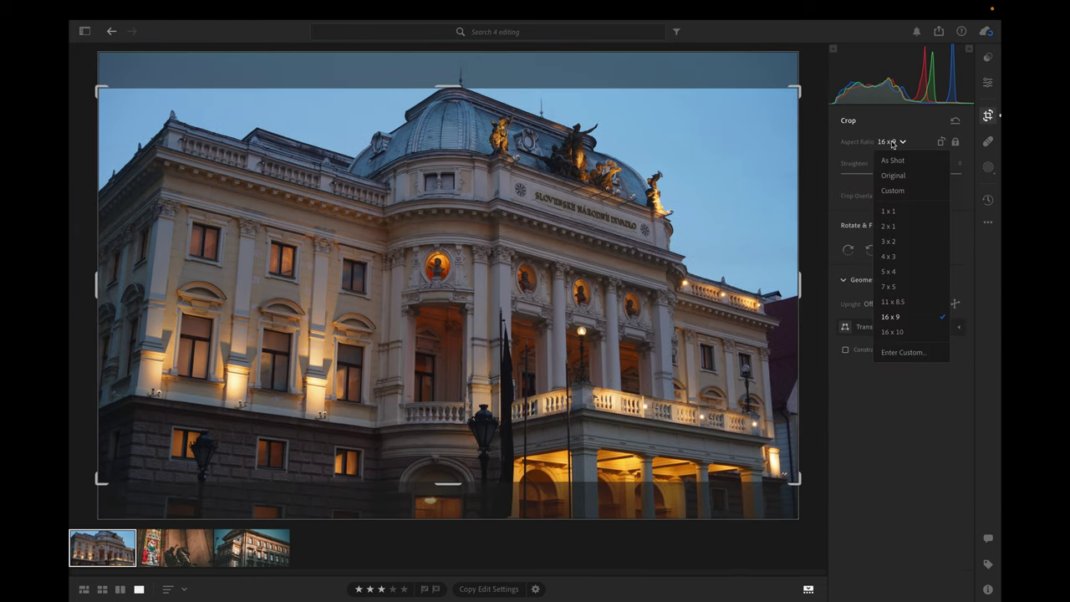
pyautogui.click(888, 225)
pyautogui.moveTo(616, 320)
pyautogui.mouseDown()
pyautogui.moveTo(611, 296)
pyautogui.moveTo(611, 312)
pyautogui.mouseUp()
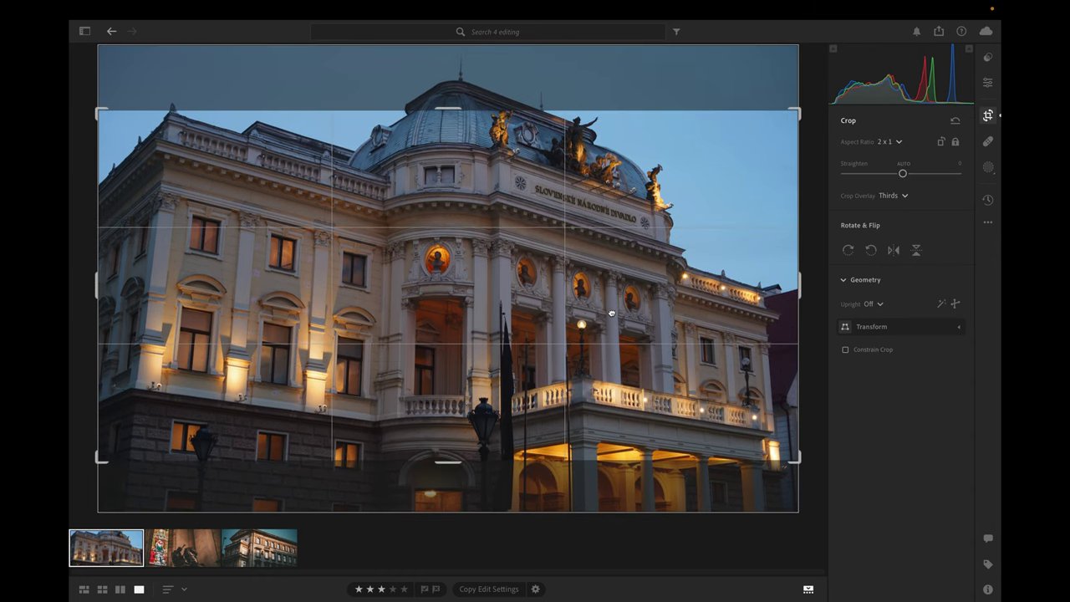
pyautogui.press('e')
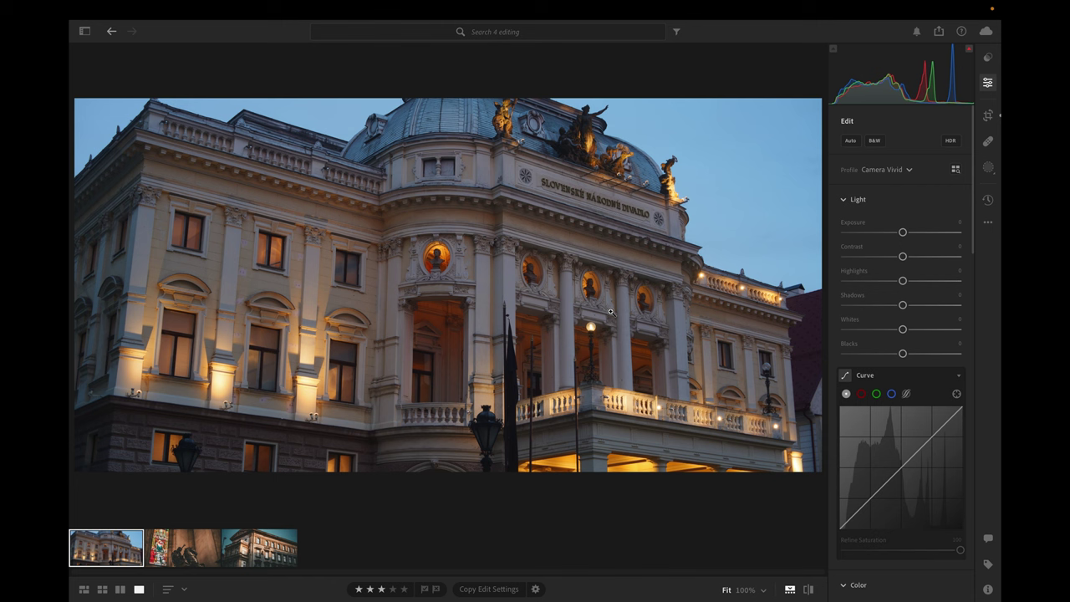
# Apply the Slovakia v1 user preset and raise exposure to +0.74.
pyautogui.click(988, 60)
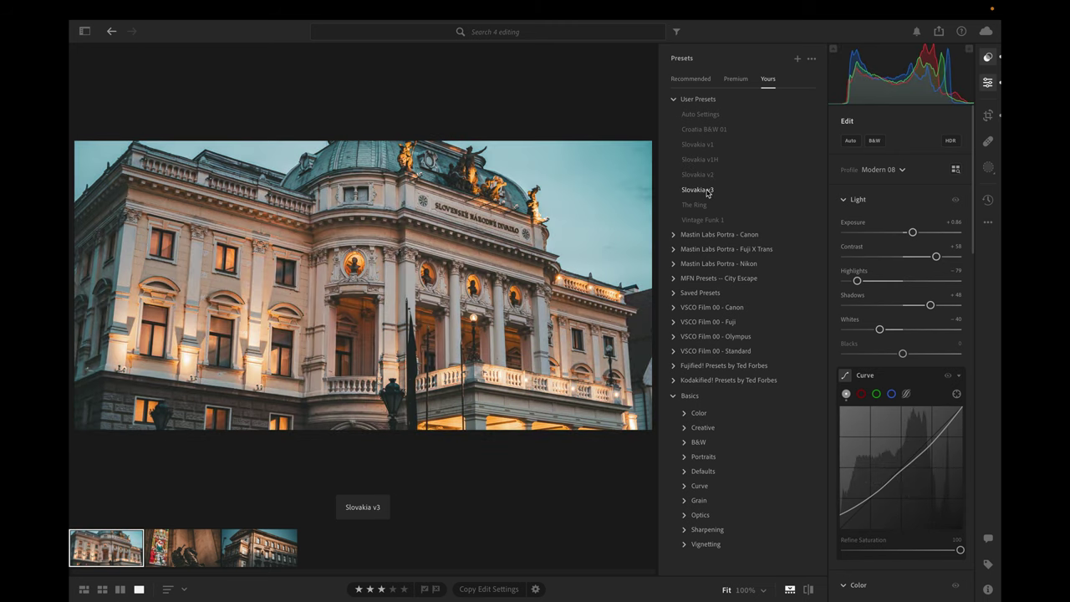
pyautogui.click(697, 145)
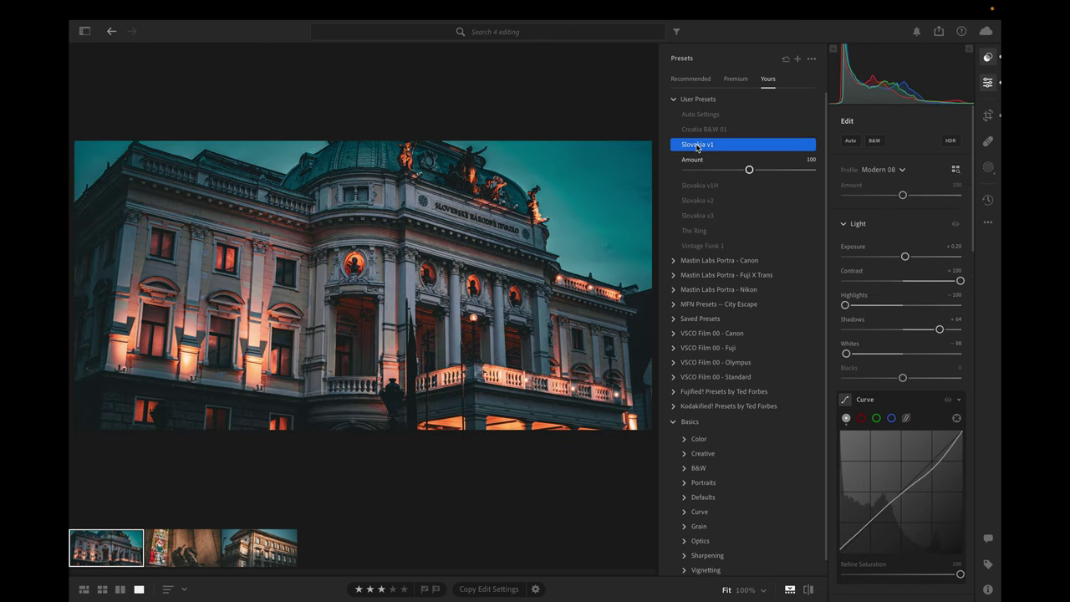
pyautogui.click(988, 83)
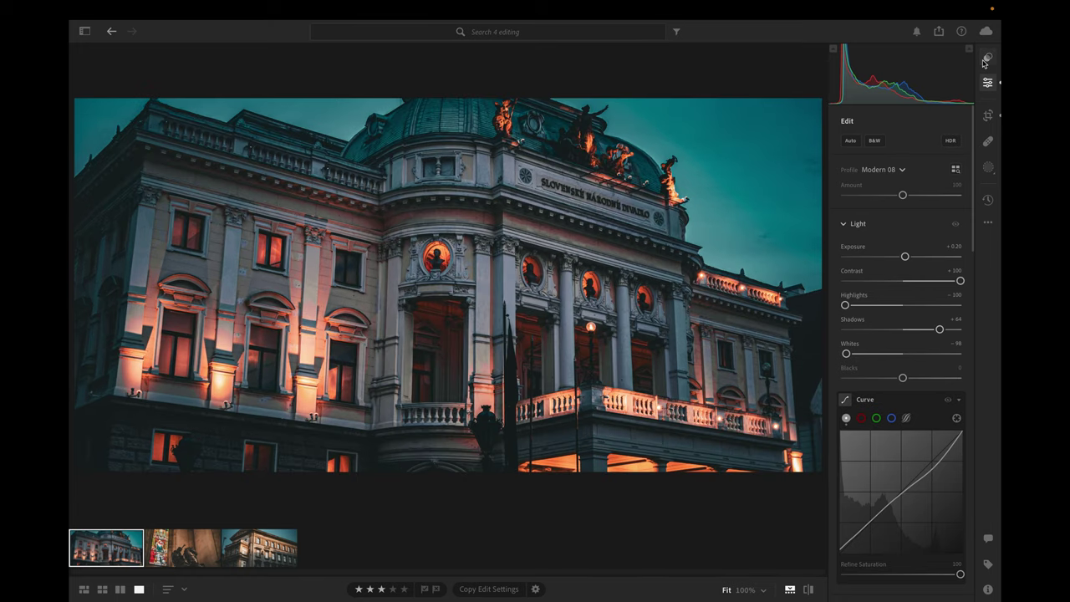
pyautogui.moveTo(905, 257); pyautogui.dragTo(910, 258)
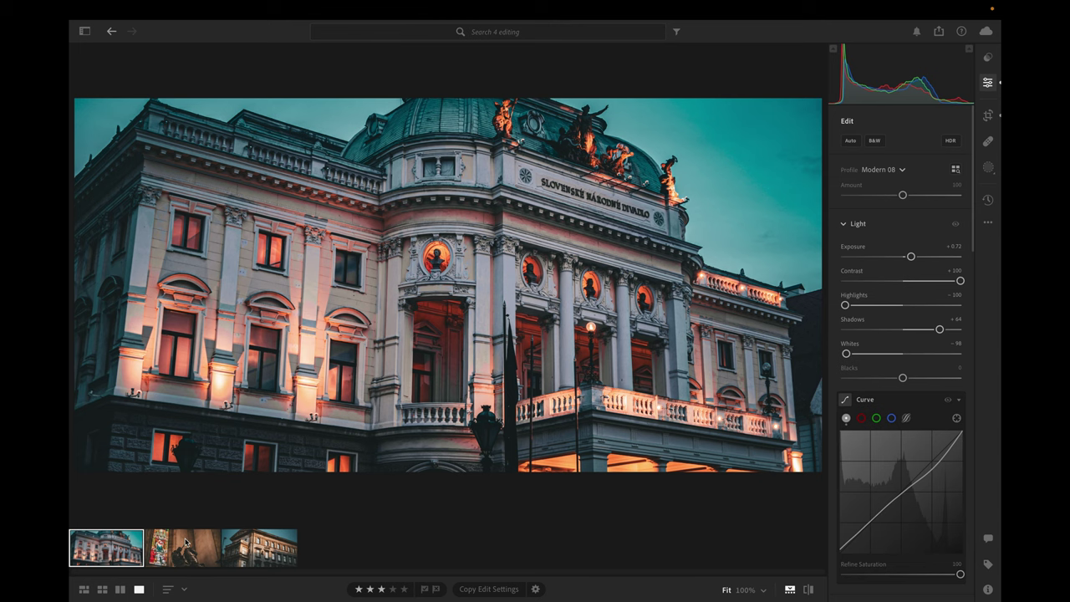
# Open the stained-glass church photo with the horseman statue from the filmstrip.
pyautogui.click(185, 543)
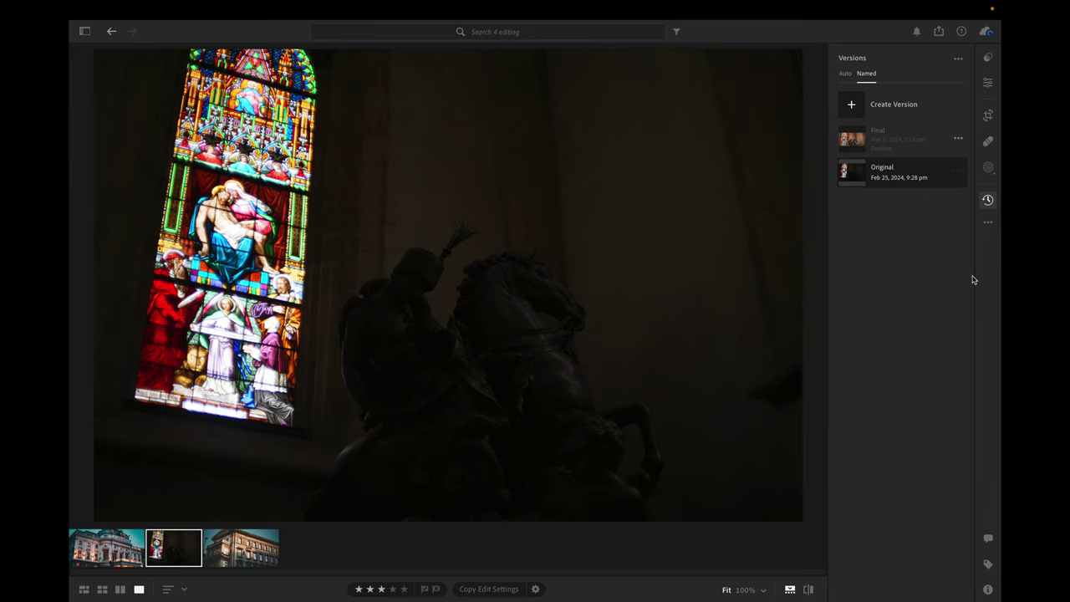
# Apply the Slovakia v3 user preset to the stained-glass horseman photo.
pyautogui.click(988, 58)
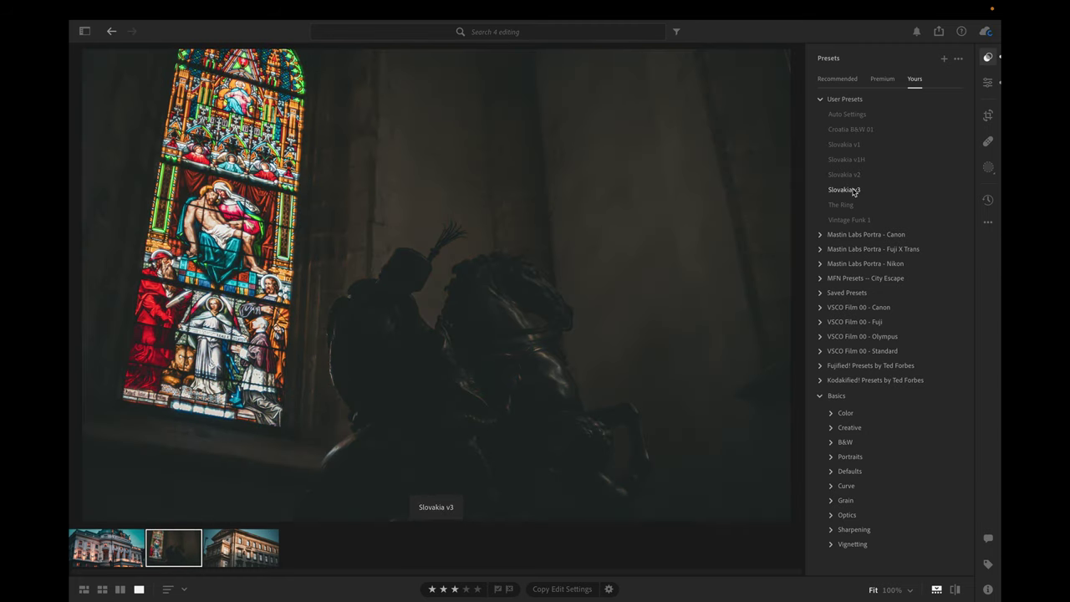
pyautogui.click(850, 190)
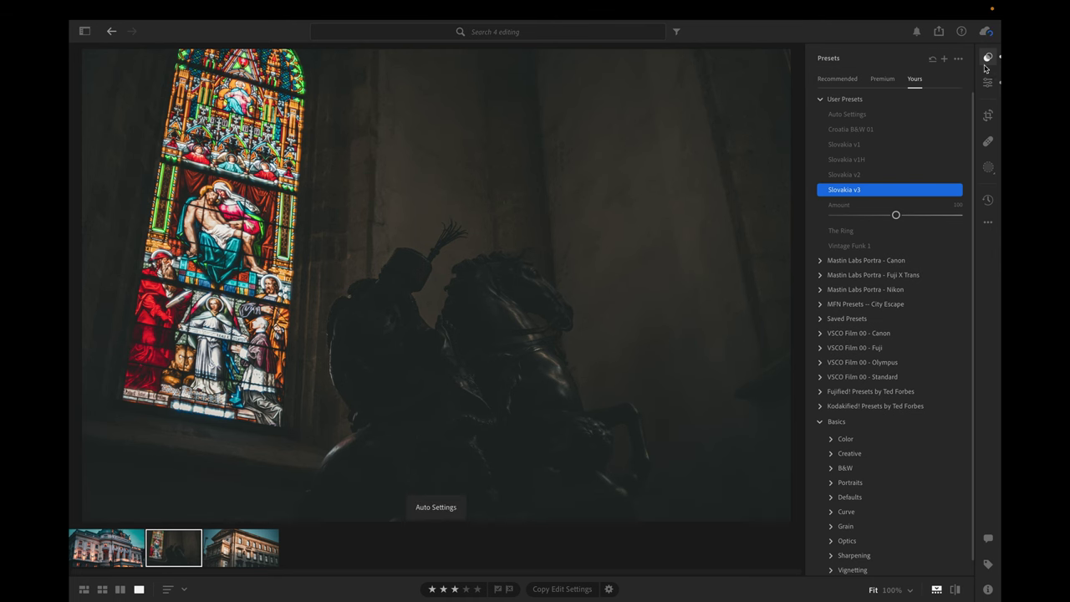
pyautogui.click(986, 82)
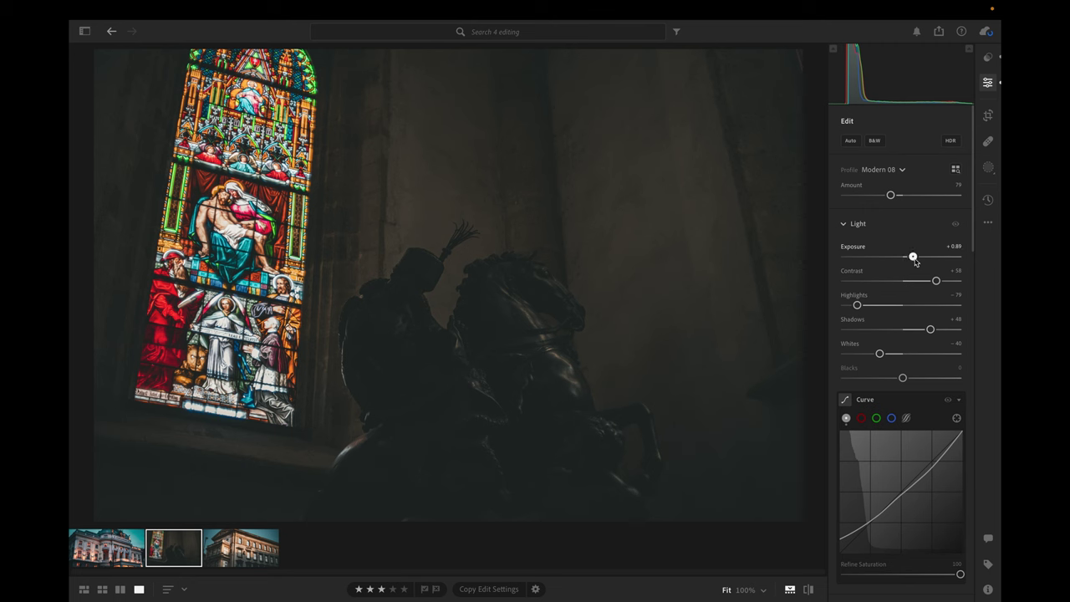
# Raise the church photo's exposure to about +2.95 to reveal the walls and rider statue.
pyautogui.moveTo(914, 261); pyautogui.dragTo(931, 262)
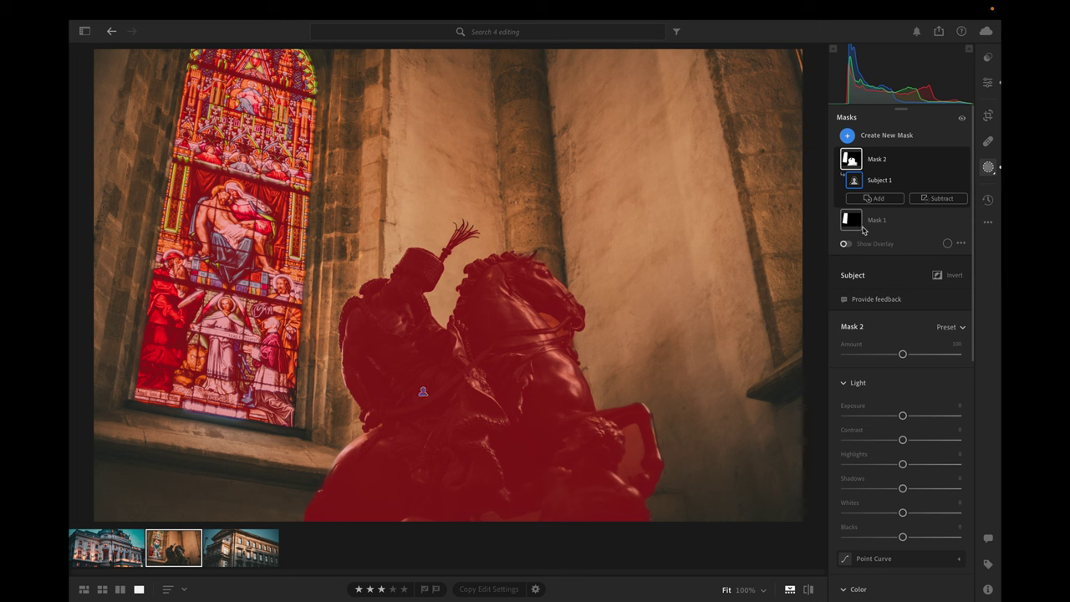
# Erase the stained-glass window from the statue mask with a size-22 subtract brush.
pyautogui.click(933, 199)
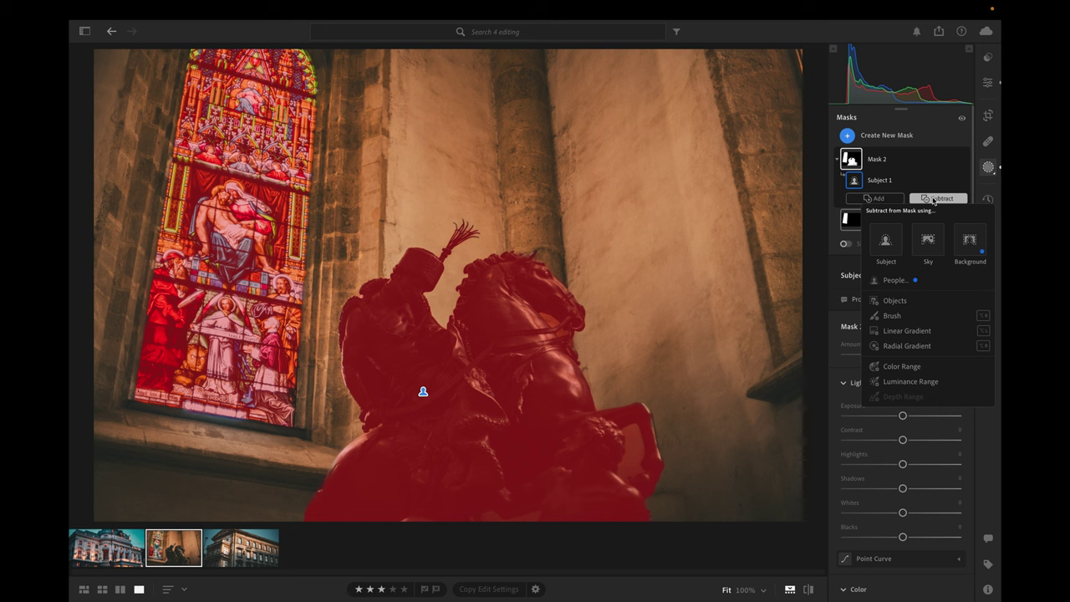
pyautogui.click(892, 315)
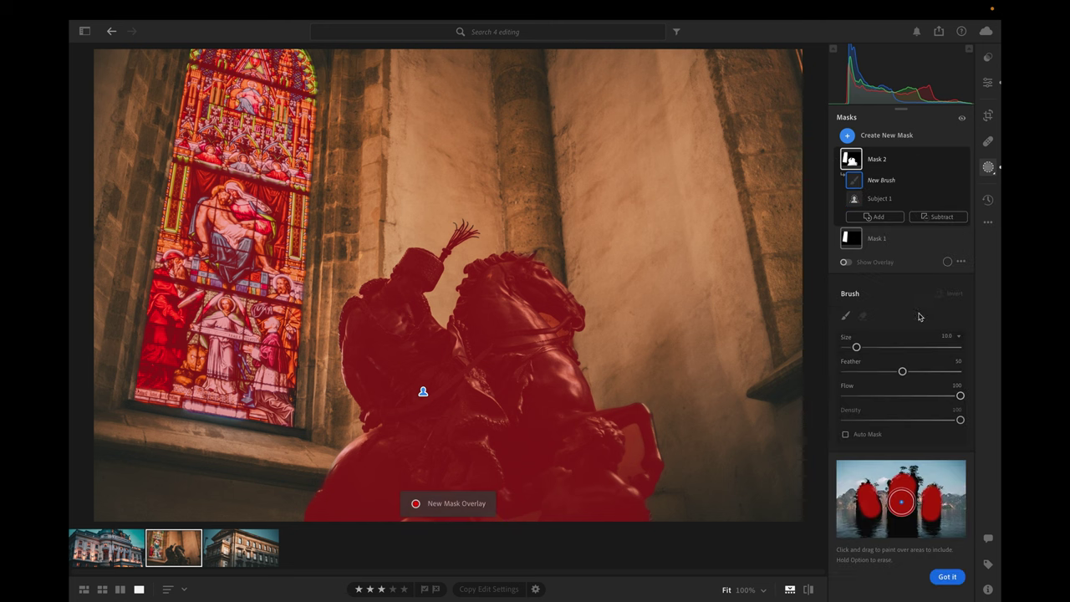
pyautogui.press(']')
pyautogui.press(']')
pyautogui.press(']')
pyautogui.press(']')
pyautogui.press(']')
pyautogui.press(']')
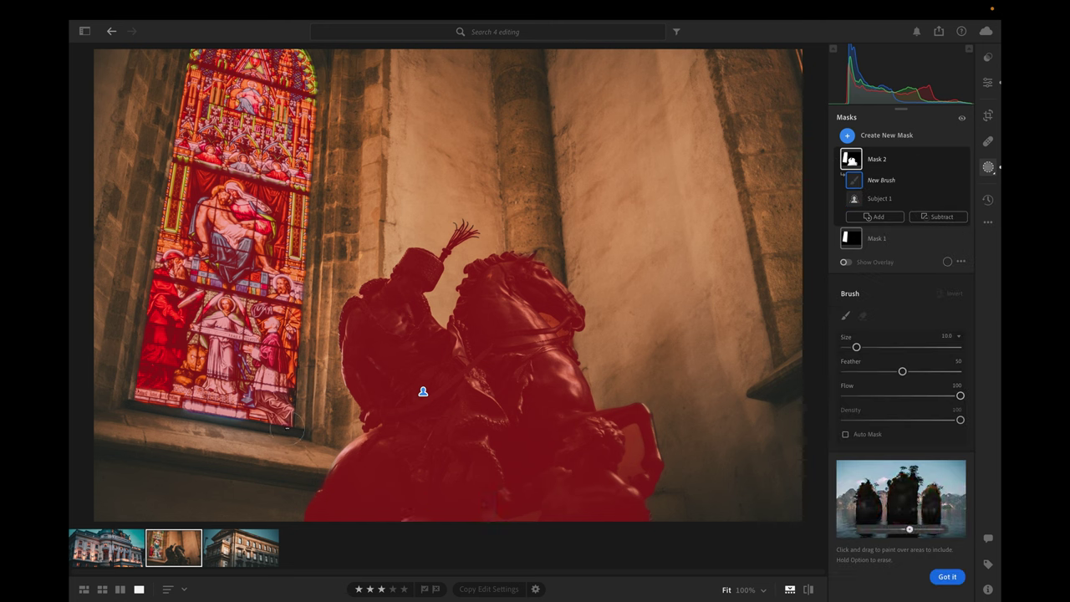
pyautogui.moveTo(293, 443)
pyautogui.mouseDown()
pyautogui.moveTo(284, 401)
pyautogui.moveTo(260, 410)
pyautogui.moveTo(267, 175)
pyautogui.mouseUp()
pyautogui.moveTo(314, 146)
pyautogui.mouseDown()
pyautogui.moveTo(285, 59)
pyautogui.moveTo(201, 143)
pyautogui.moveTo(172, 359)
pyautogui.moveTo(213, 376)
pyautogui.mouseUp()
pyautogui.moveTo(222, 301); pyautogui.dragTo(241, 133)
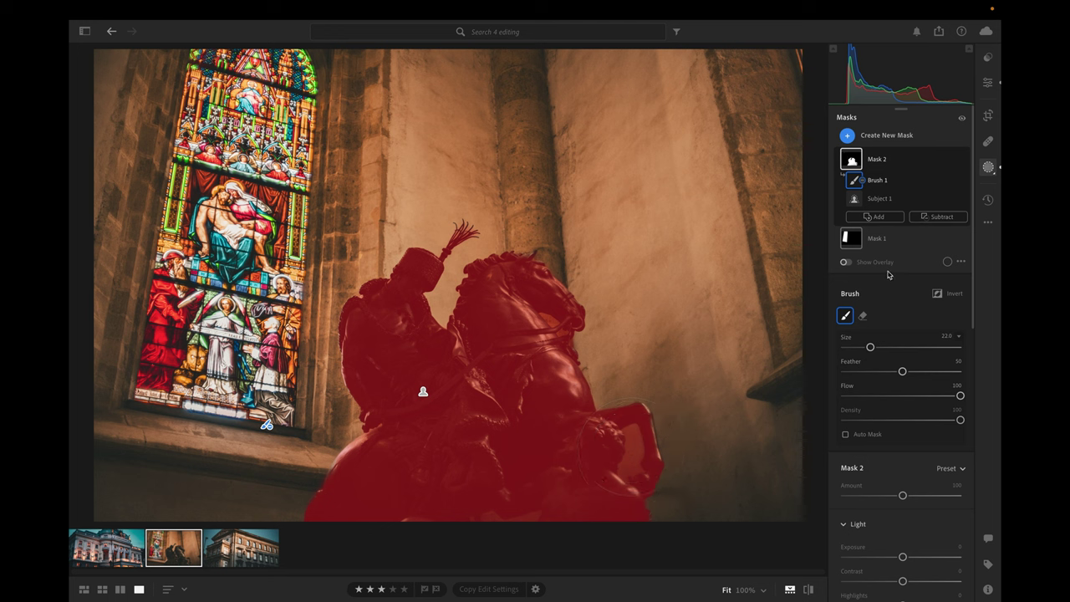
# Subtract the unwanted area beside the statue from the mask with an object selection box.
pyautogui.click(925, 218)
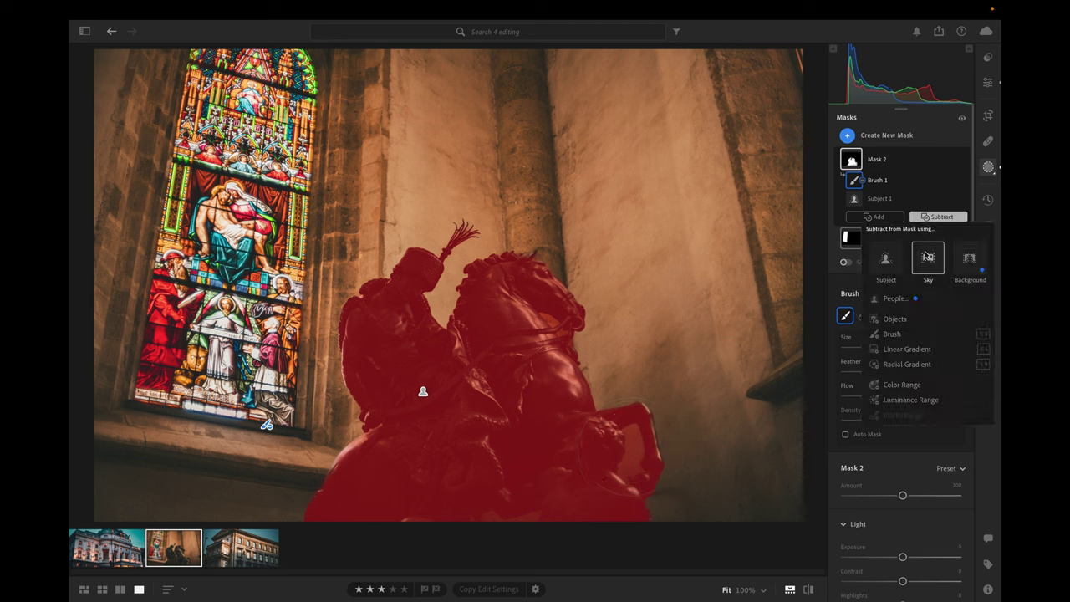
pyautogui.click(894, 318)
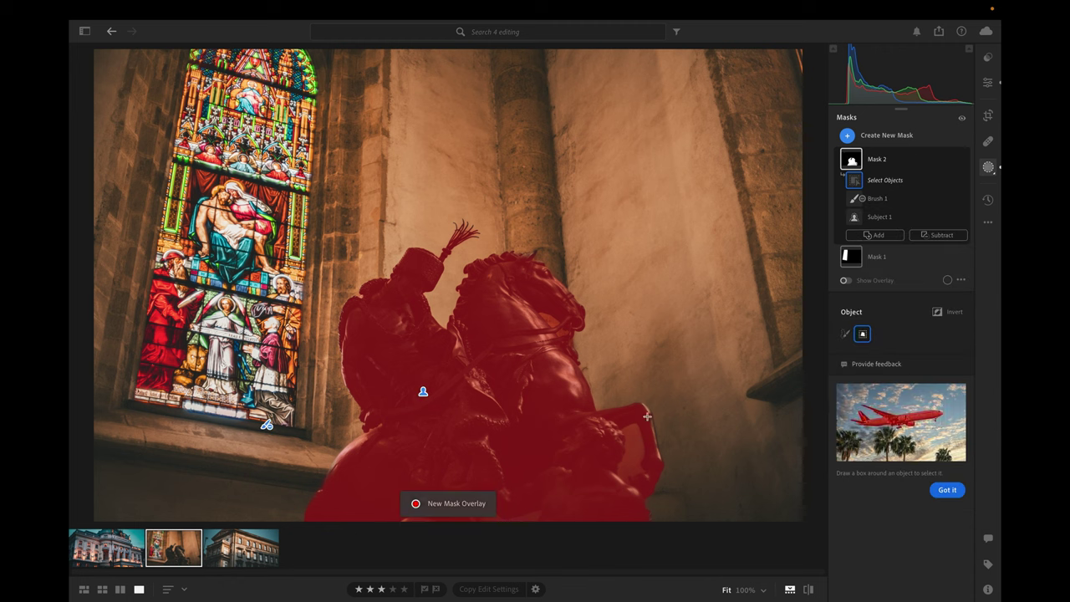
pyautogui.moveTo(647, 415); pyautogui.dragTo(604, 492)
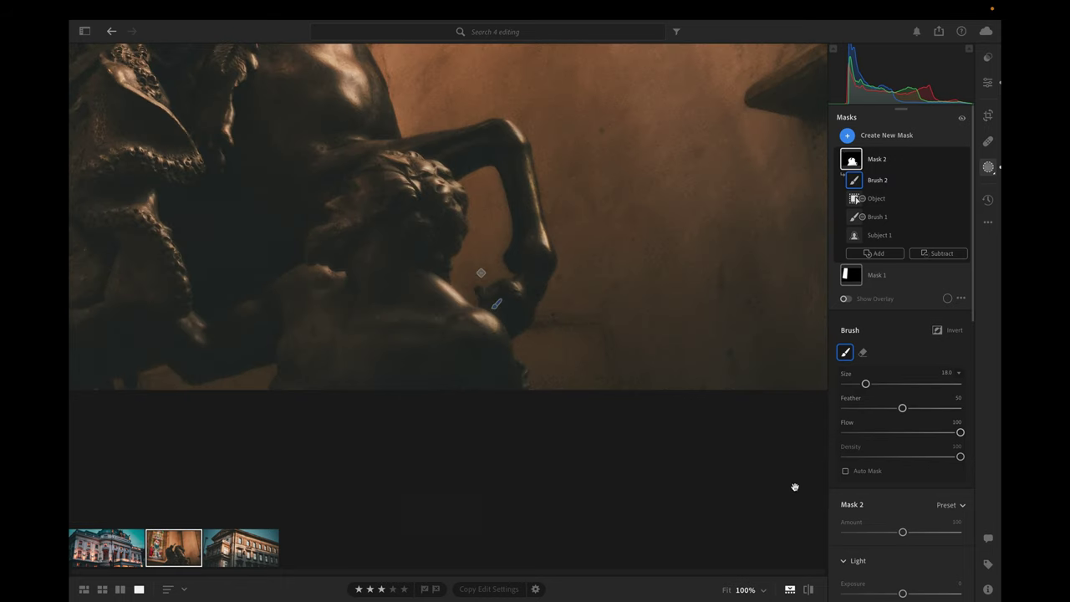
# Fit the photo in view, show the statue mask overlay, and scroll to Mask 2's Light section.
pyautogui.click(726, 590)
pyautogui.press('o')
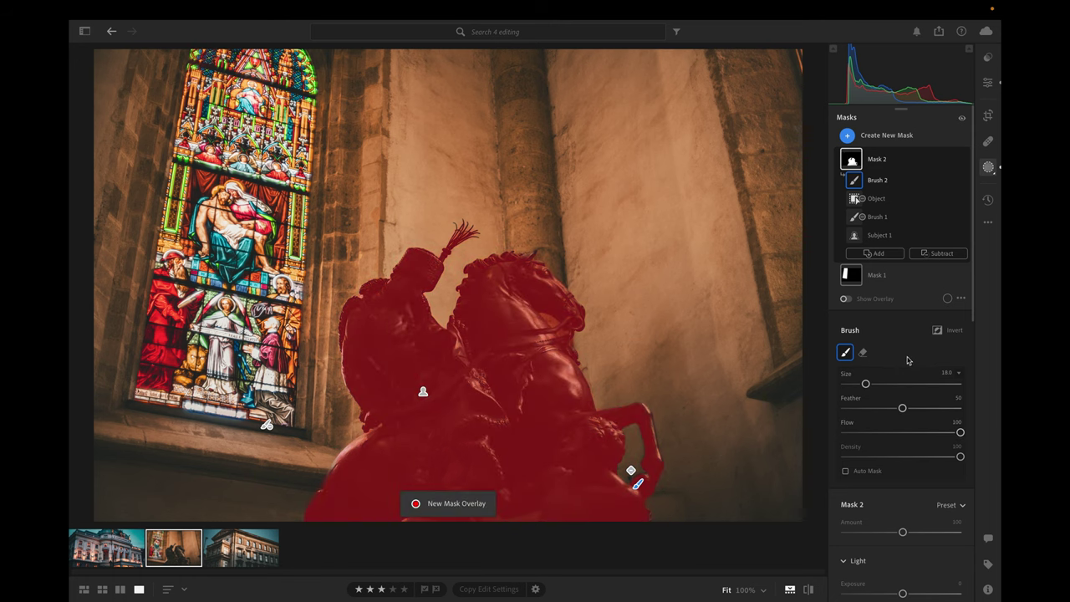
pyautogui.scroll(-5, 906, 403)
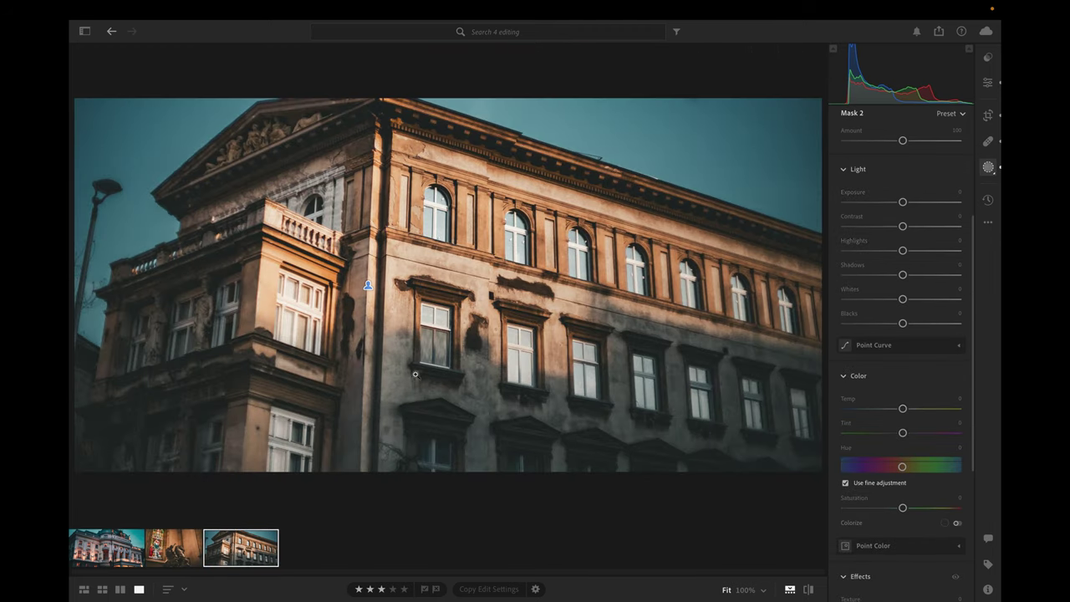
# Revert the building photo to its Original version and crop it 2 x 1, shifting the building upward.
pyautogui.click(988, 201)
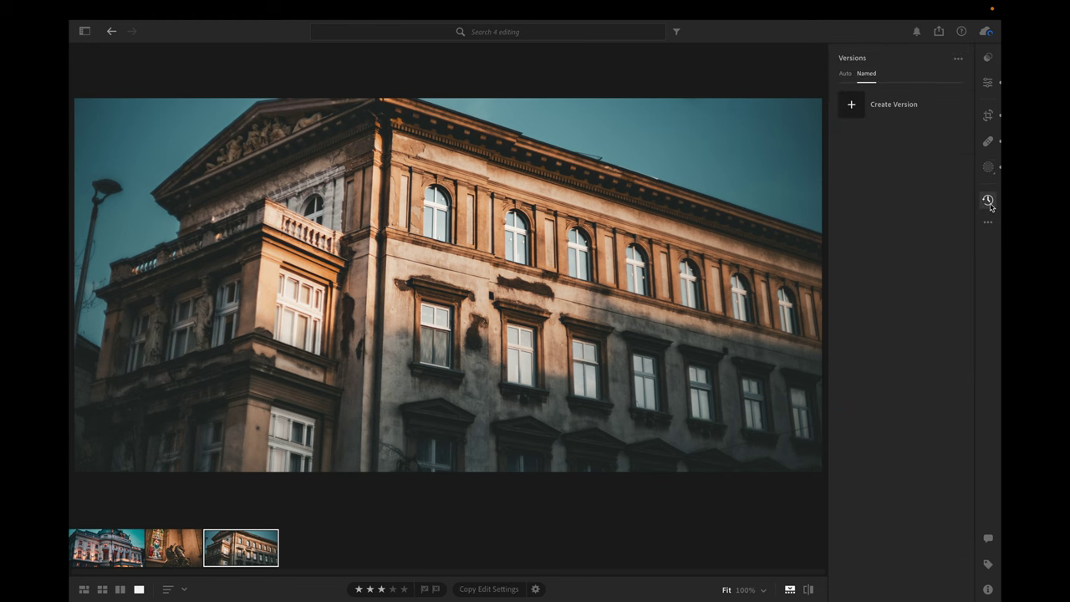
pyautogui.click(901, 166)
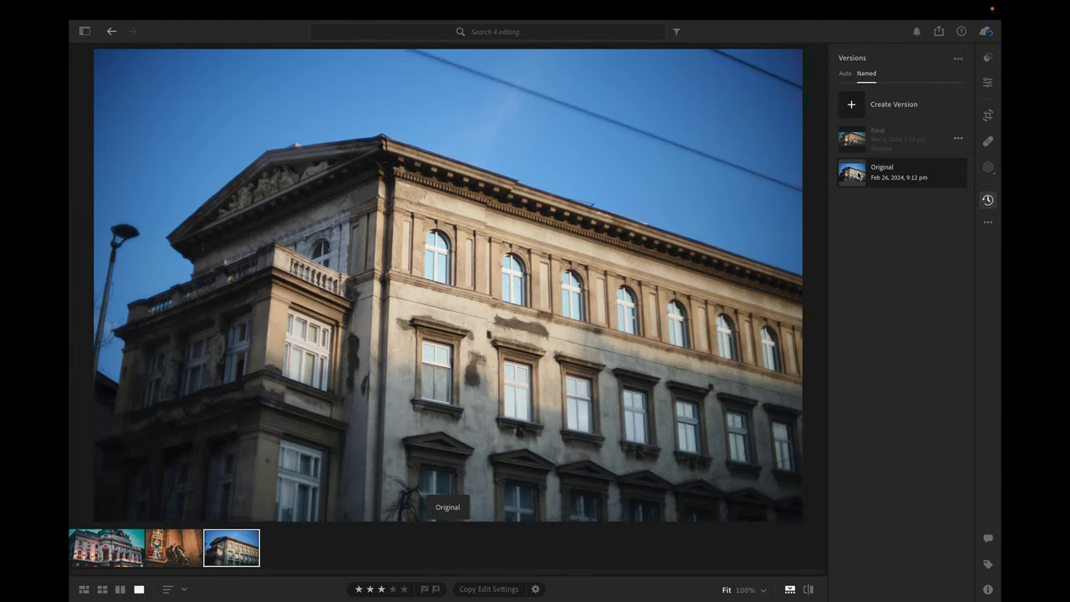
pyautogui.click(988, 115)
pyautogui.click(893, 141)
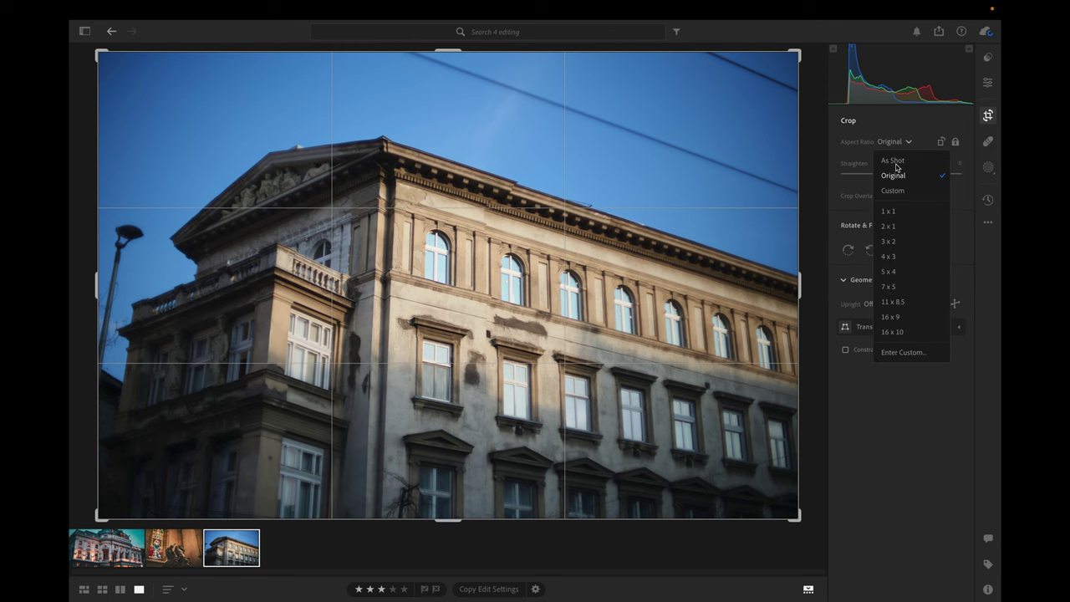
pyautogui.click(898, 226)
pyautogui.moveTo(488, 305); pyautogui.dragTo(485, 280)
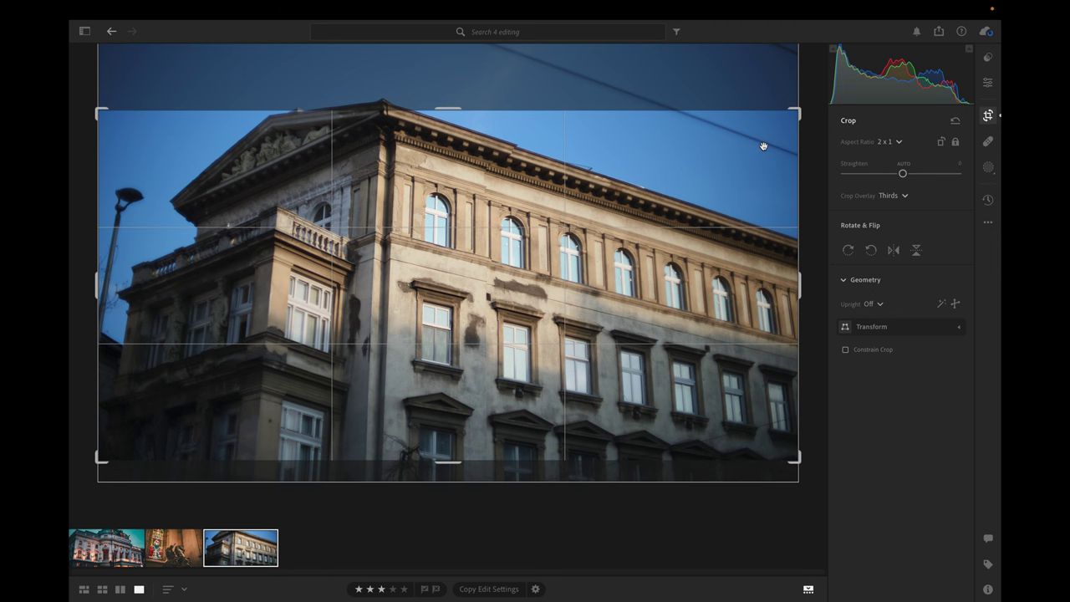
pyautogui.press('Return')
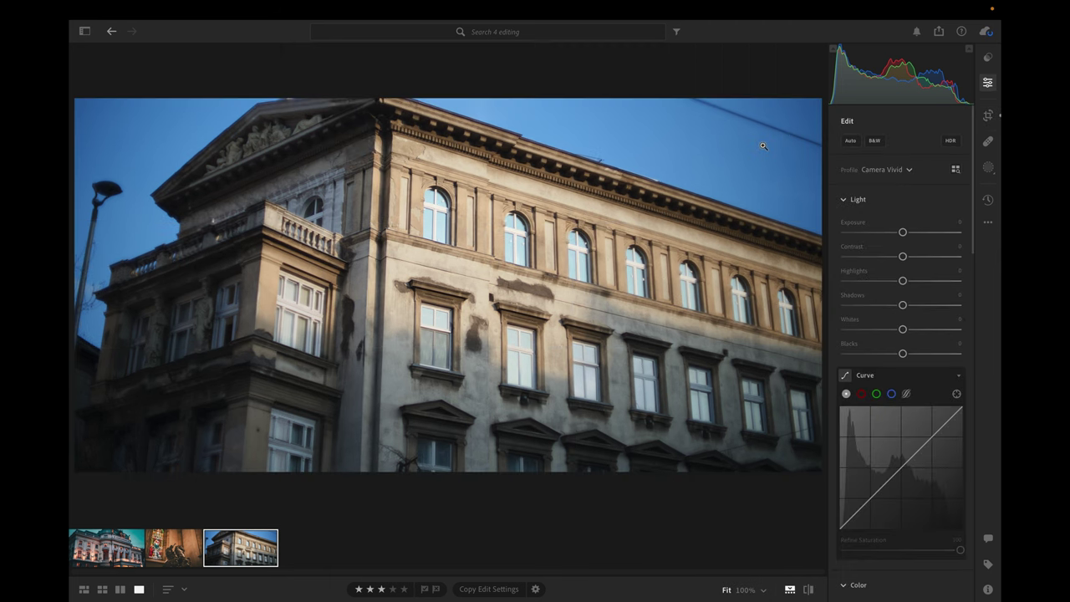
# Heal out the overhead wire crossing the sky of the cropped building photo.
pyautogui.click(986, 142)
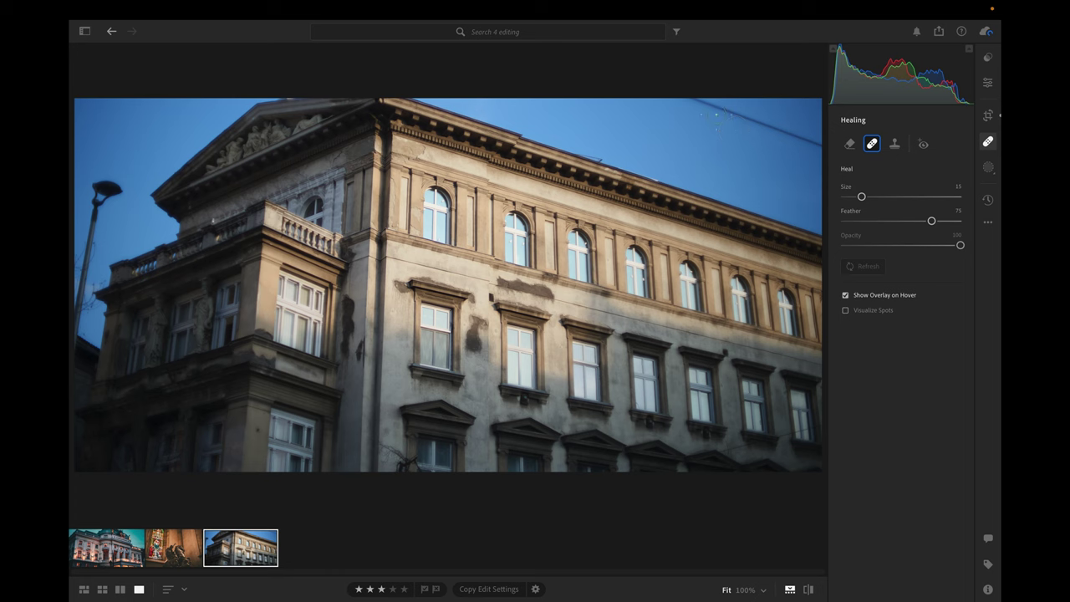
pyautogui.moveTo(685, 100); pyautogui.dragTo(821, 144)
pyautogui.moveTo(752, 141)
# Apply the Slovakia v3 user preset to the building photo for a teal sky and warm façade.
pyautogui.press('e')
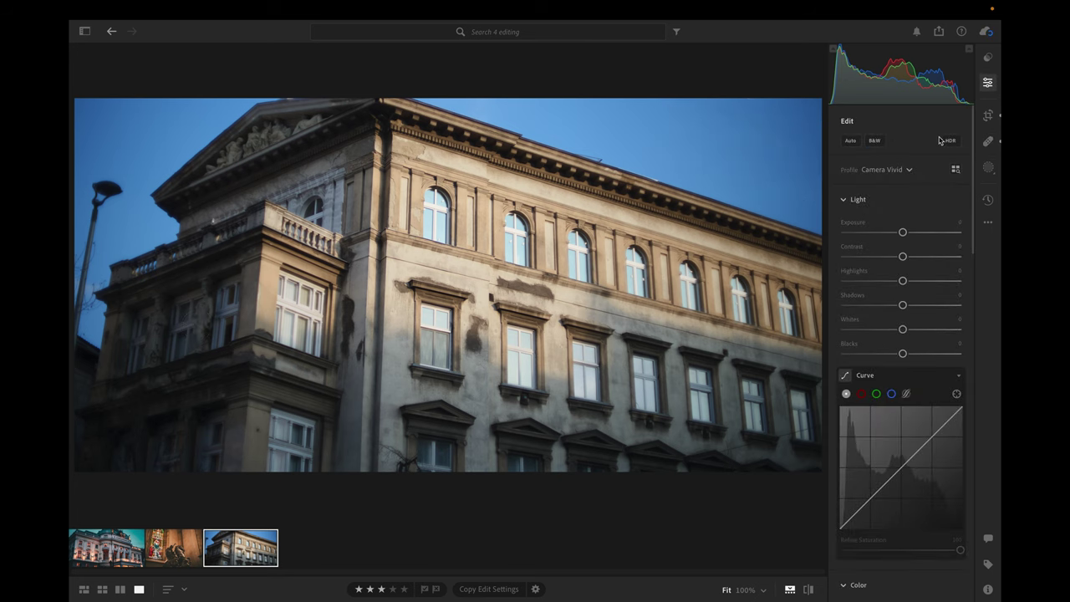
pyautogui.click(988, 58)
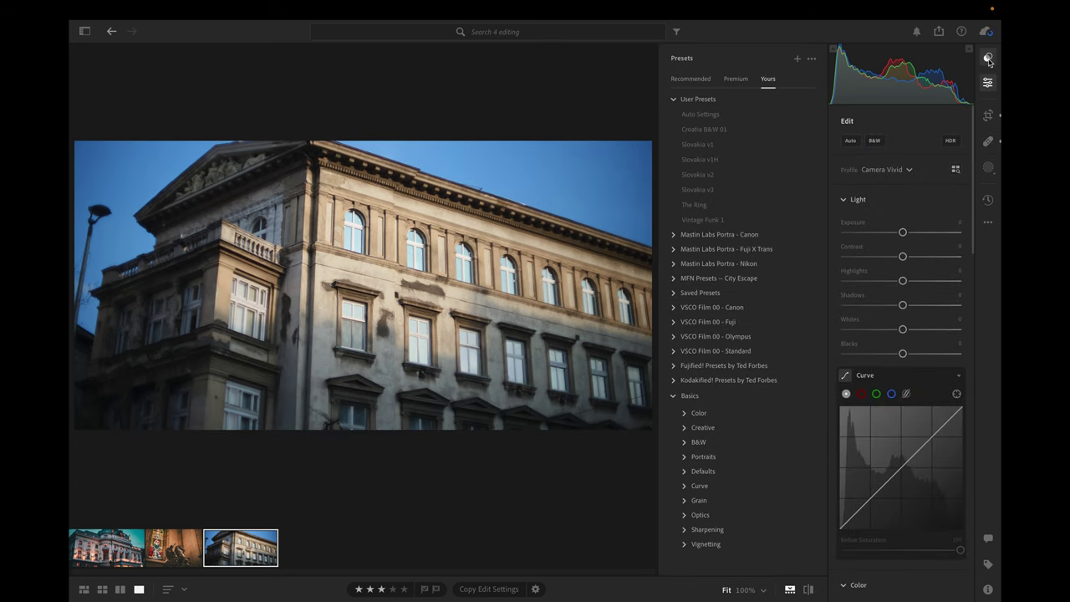
pyautogui.click(709, 189)
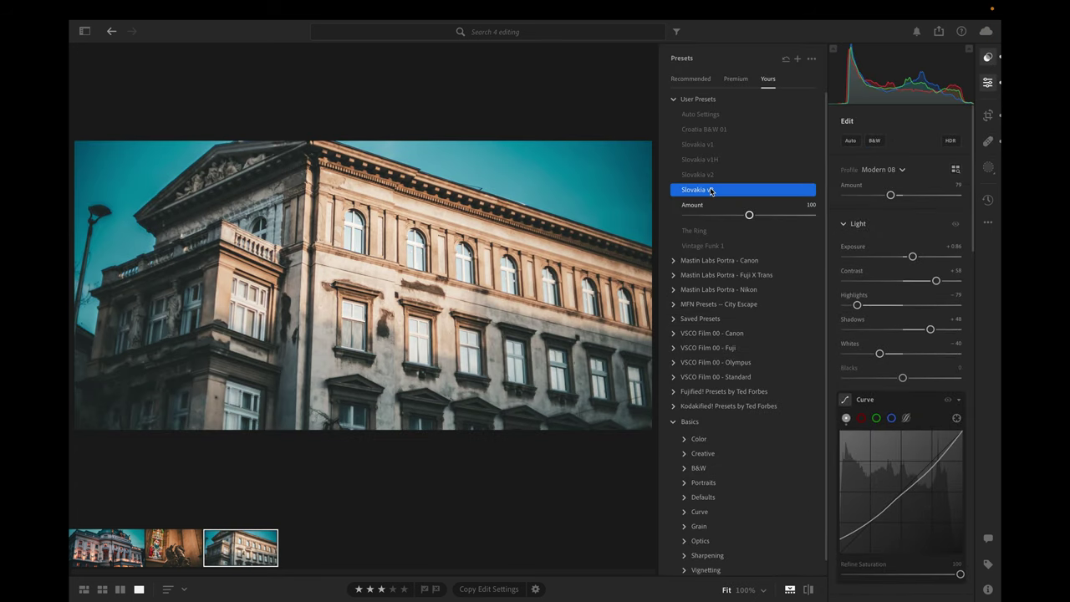
pyautogui.click(988, 58)
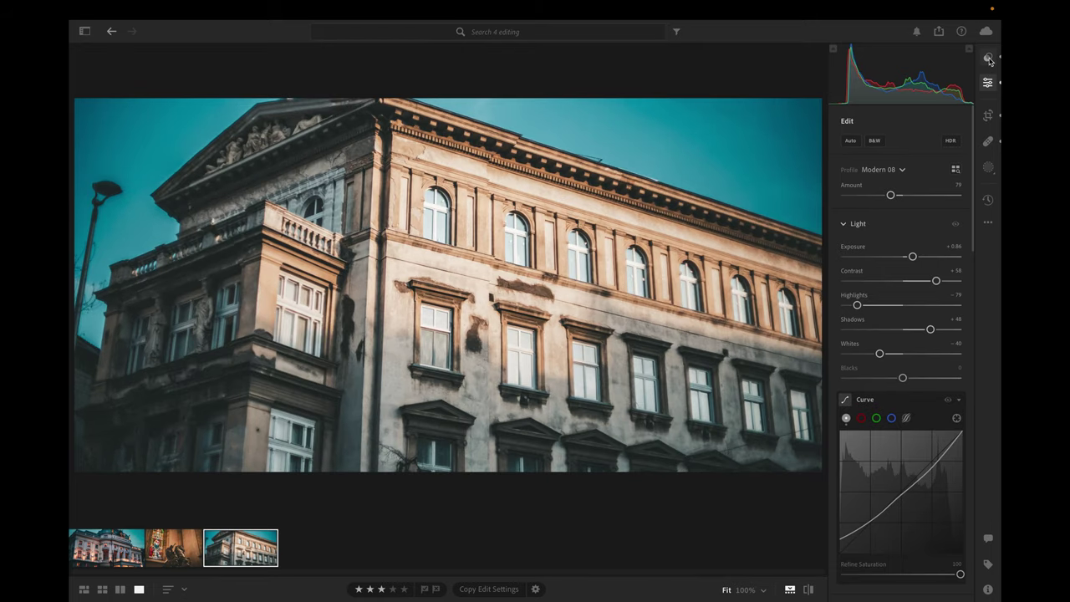
pyautogui.click(988, 167)
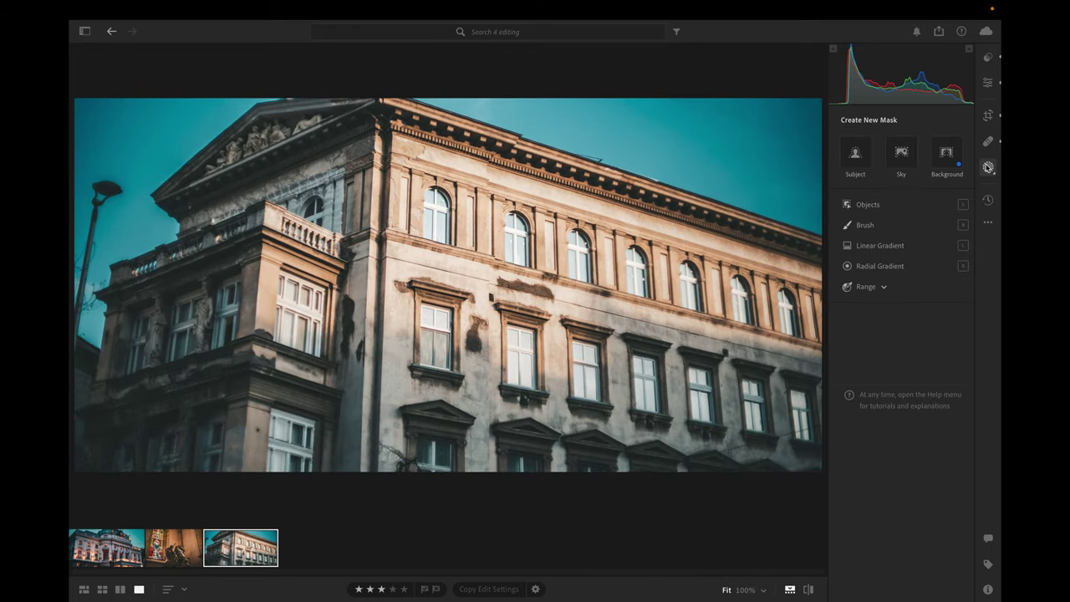
# Mask the building as Subject, subtract a linear gradient toward the right, and set exposure to +0.52.
pyautogui.click(856, 153)
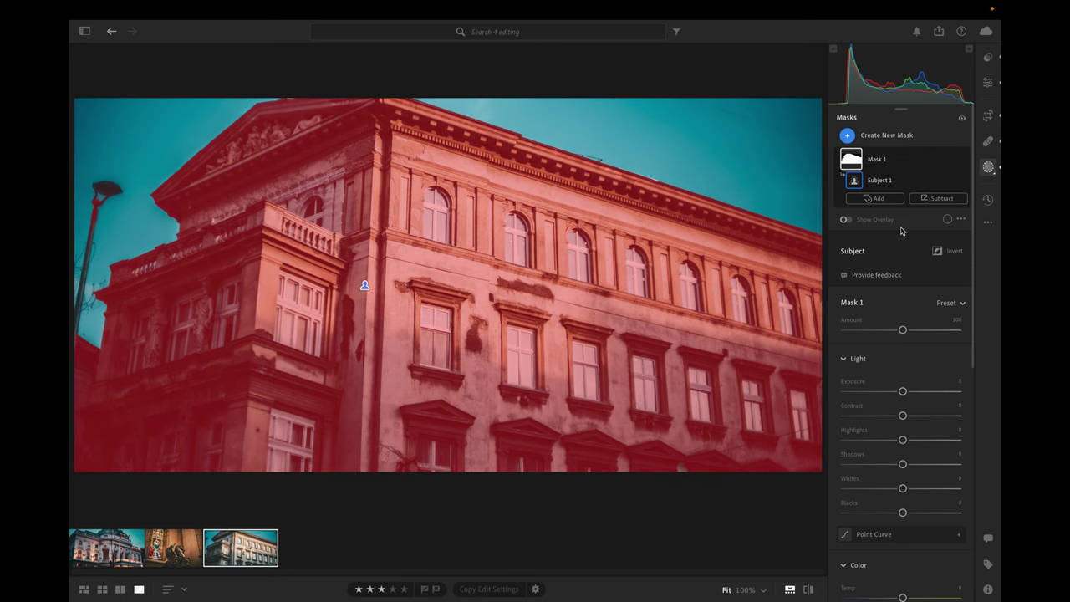
pyautogui.click(935, 199)
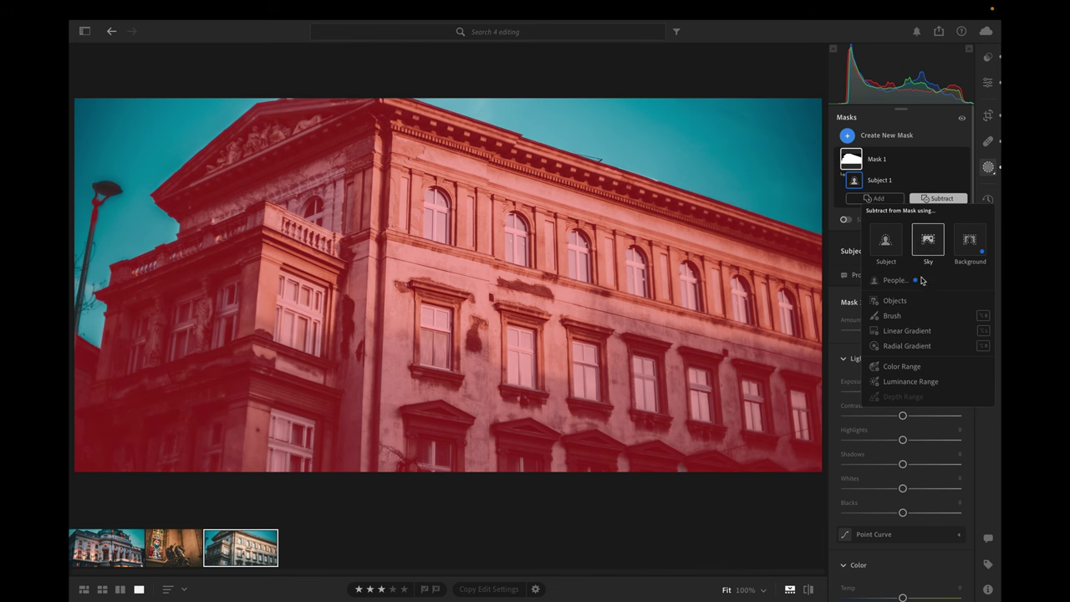
pyautogui.click(896, 331)
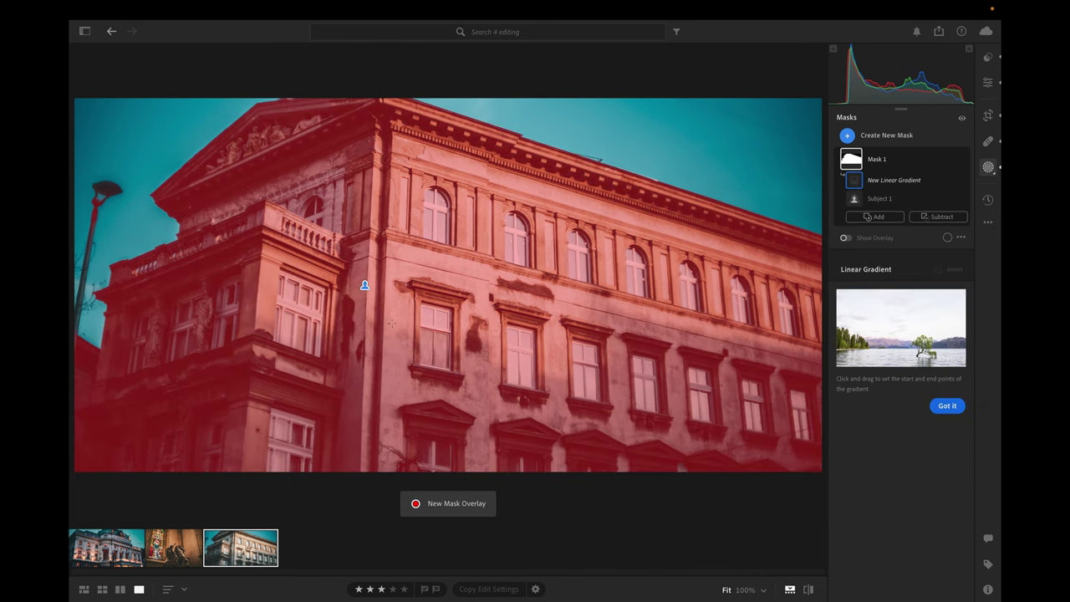
pyautogui.moveTo(367, 329); pyautogui.dragTo(255, 319)
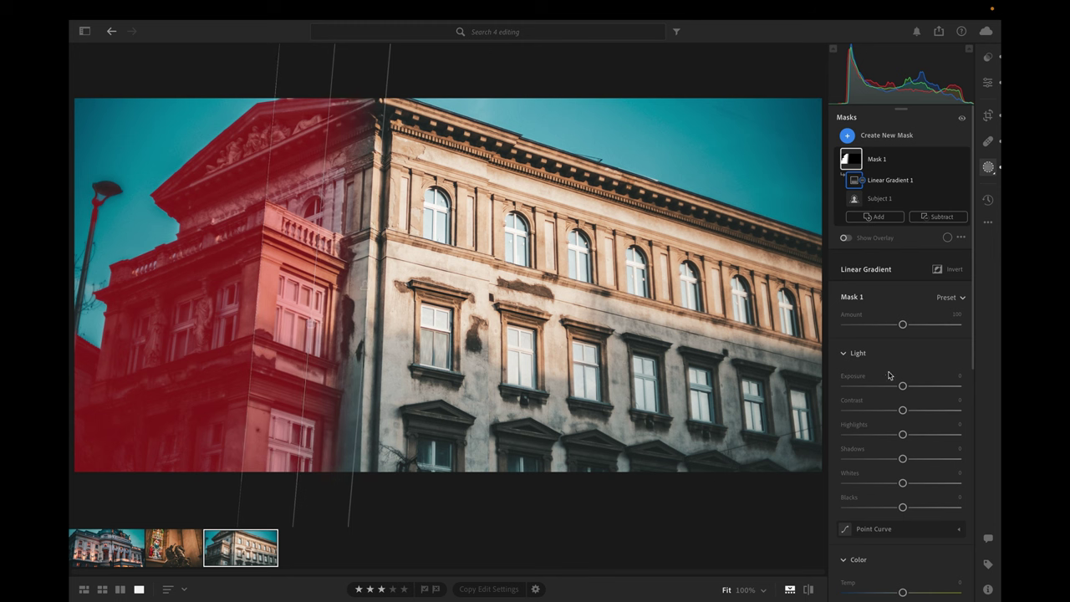
pyautogui.moveTo(902, 385); pyautogui.dragTo(910, 387)
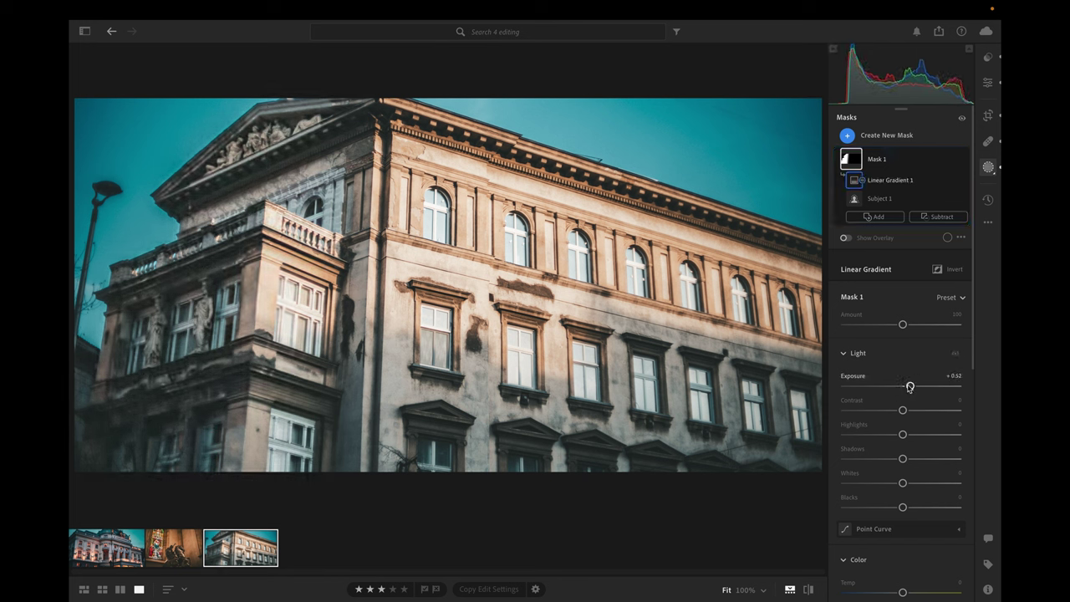